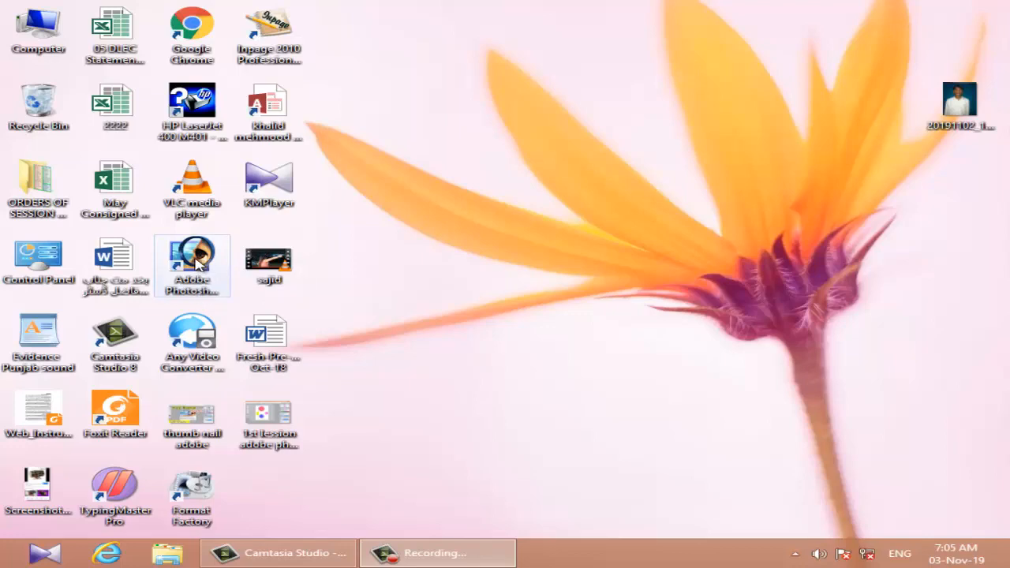
Open Adobe Photoshop and move the toolbox slightly down and toward the edge of the workspace
double_click(198, 262)
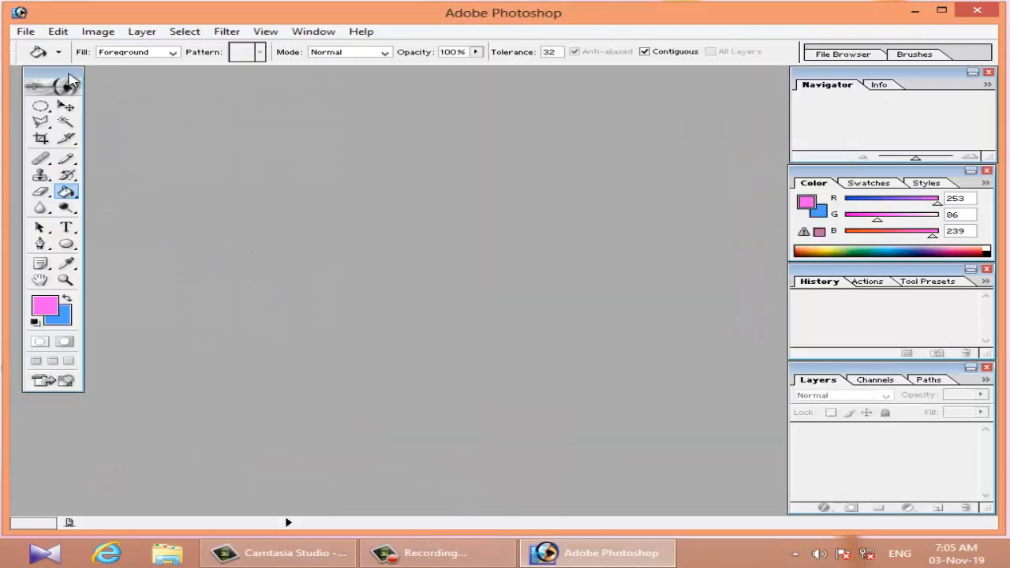
mouse_move(69, 76)
mouse_down()
mouse_move(106, 99)
mouse_move(55, 86)
mouse_up()
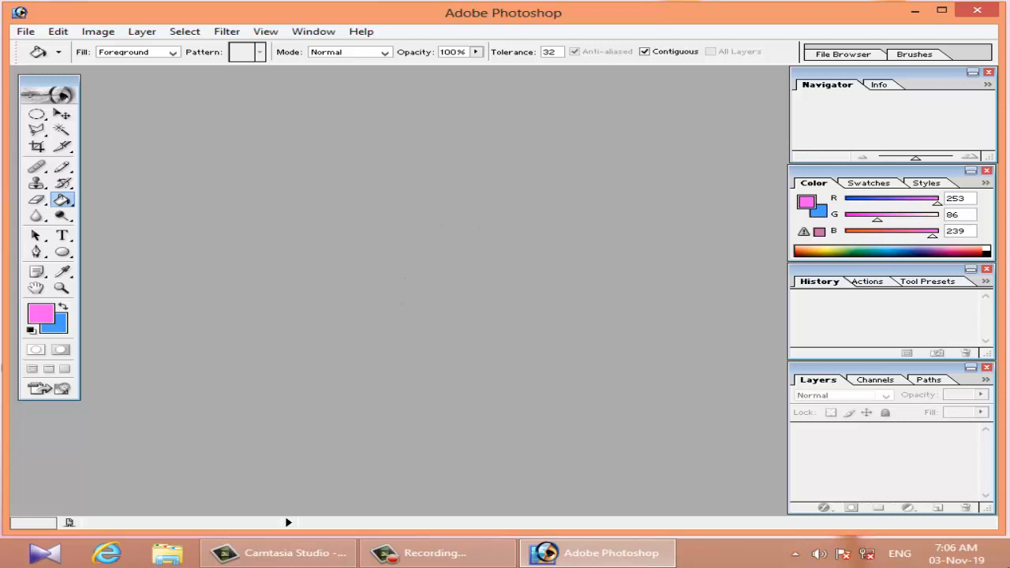
mouse_move(994, 562)
click(32, 33)
click(20, 48)
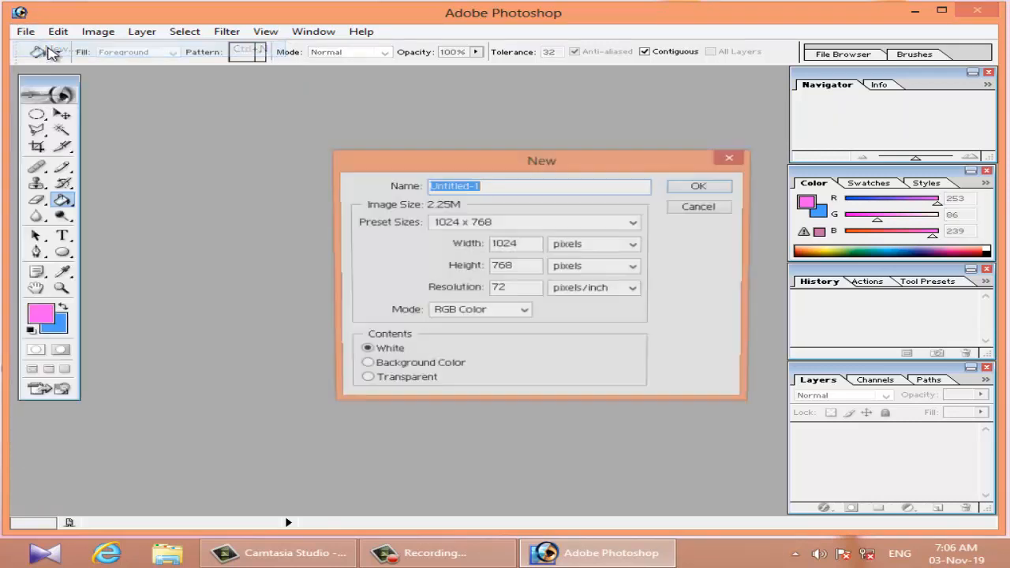
click(698, 208)
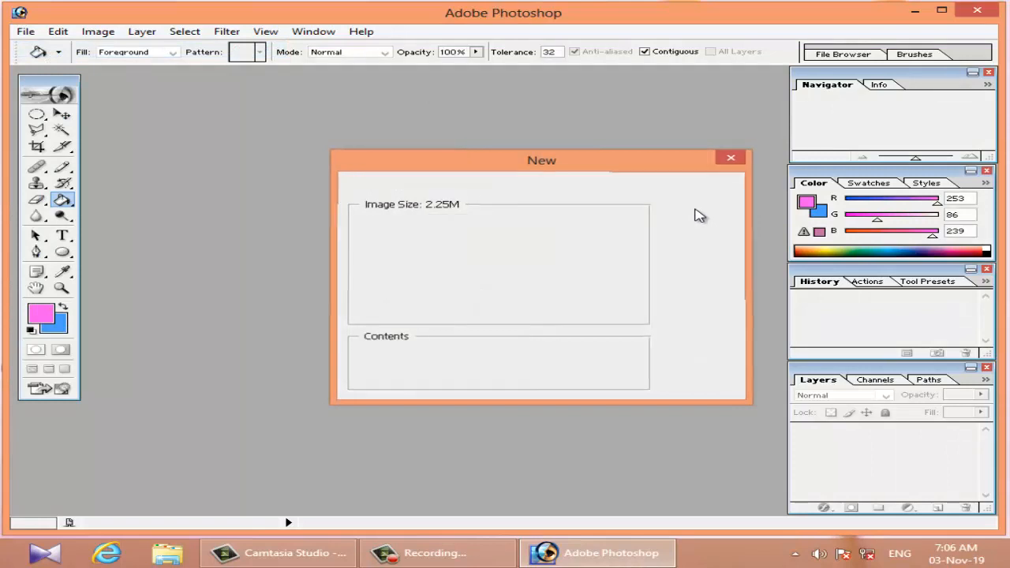
Start a new document named "bhutta" with the 4 x 6 preset size
key(ctrl+n)
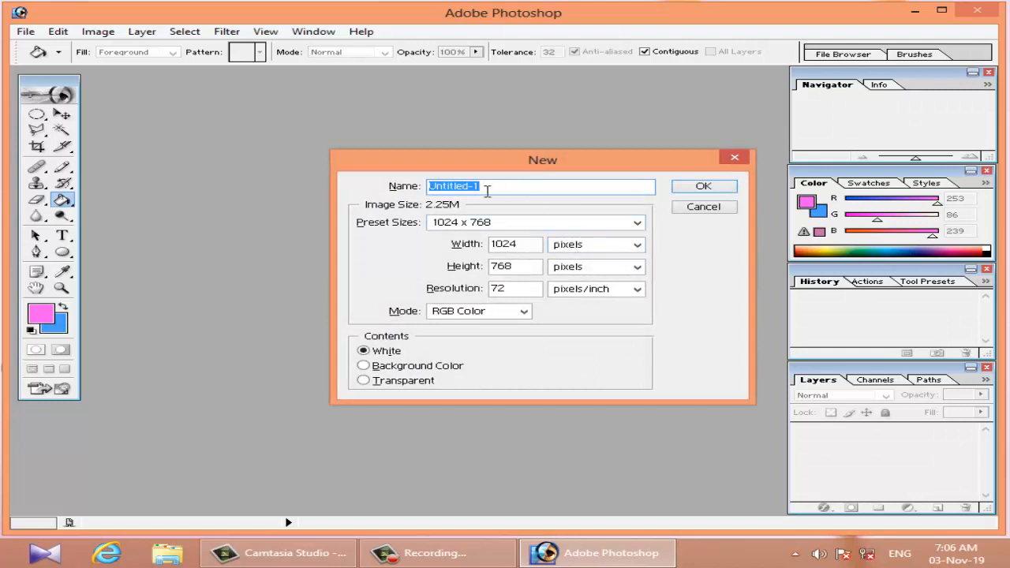
text(bju)
key(BackSpace)
key(BackSpace)
text(hutta)
click(529, 234)
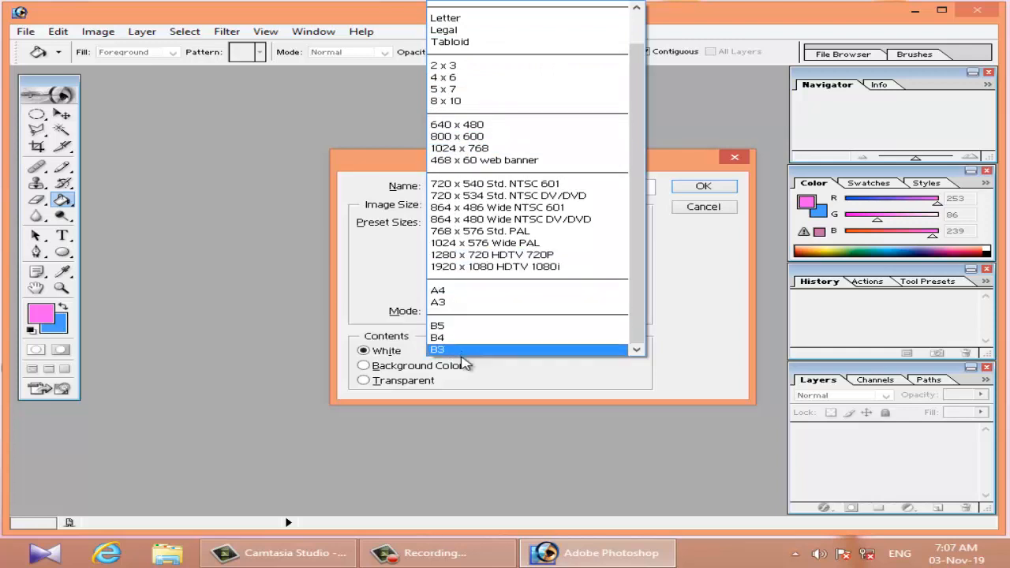
click(463, 79)
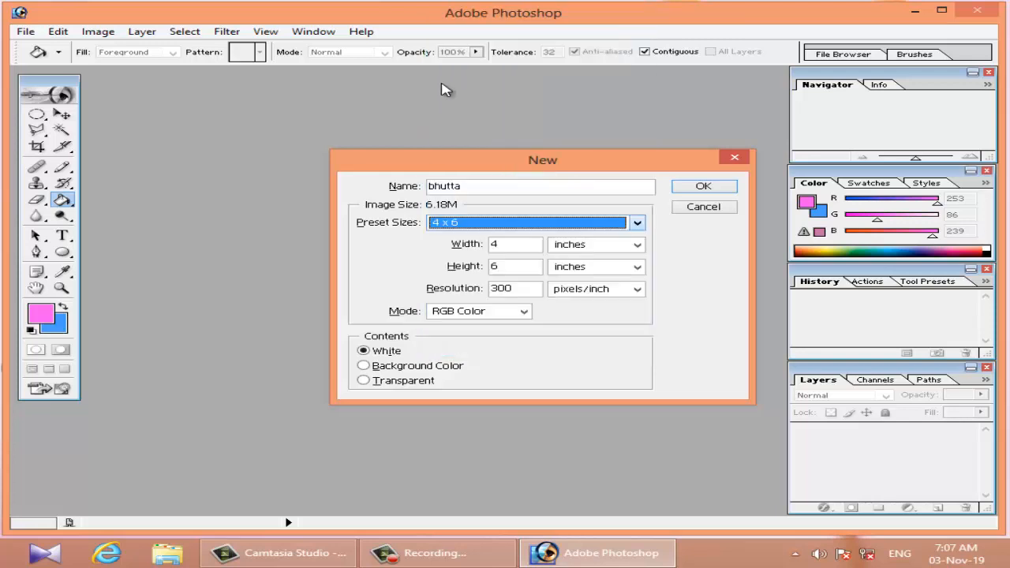
Create the document with the width in inches, RGB Color mode and Transparent contents
click(608, 245)
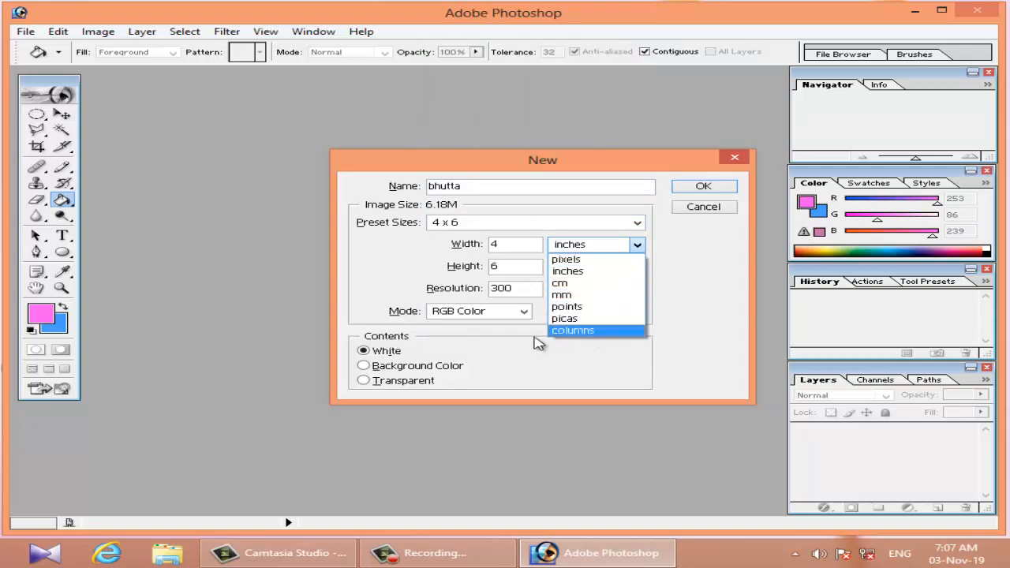
click(553, 360)
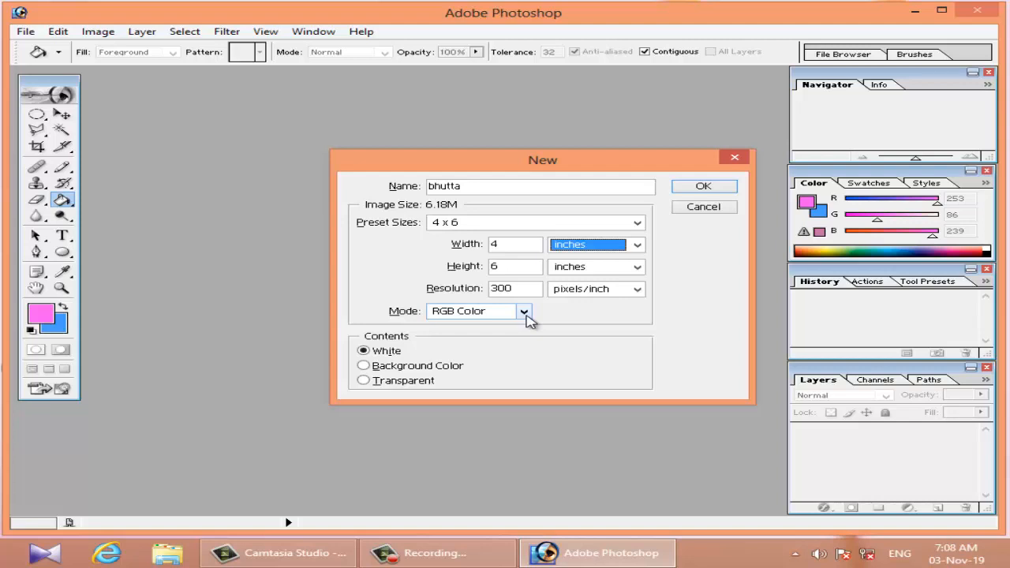
click(524, 316)
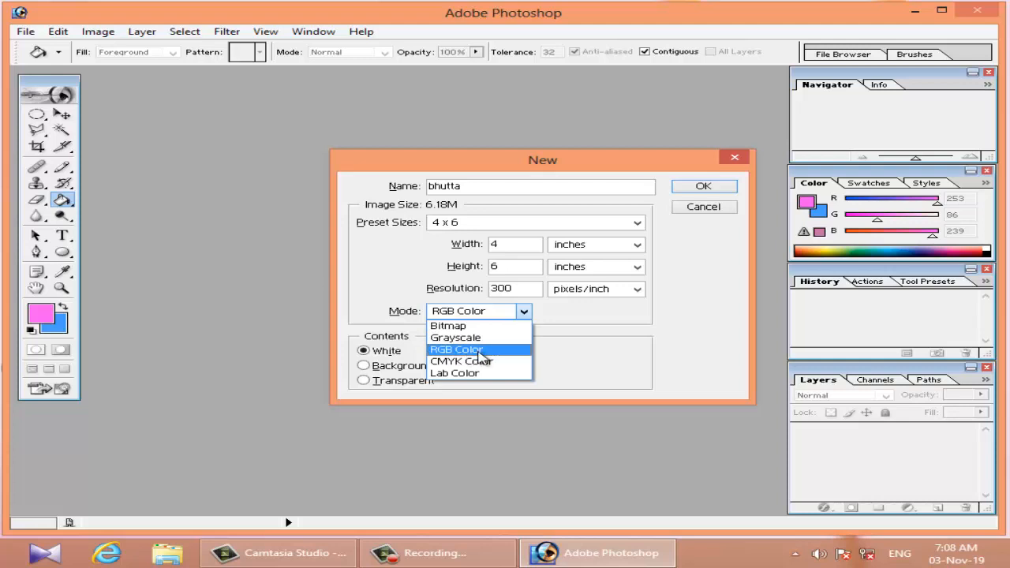
click(473, 350)
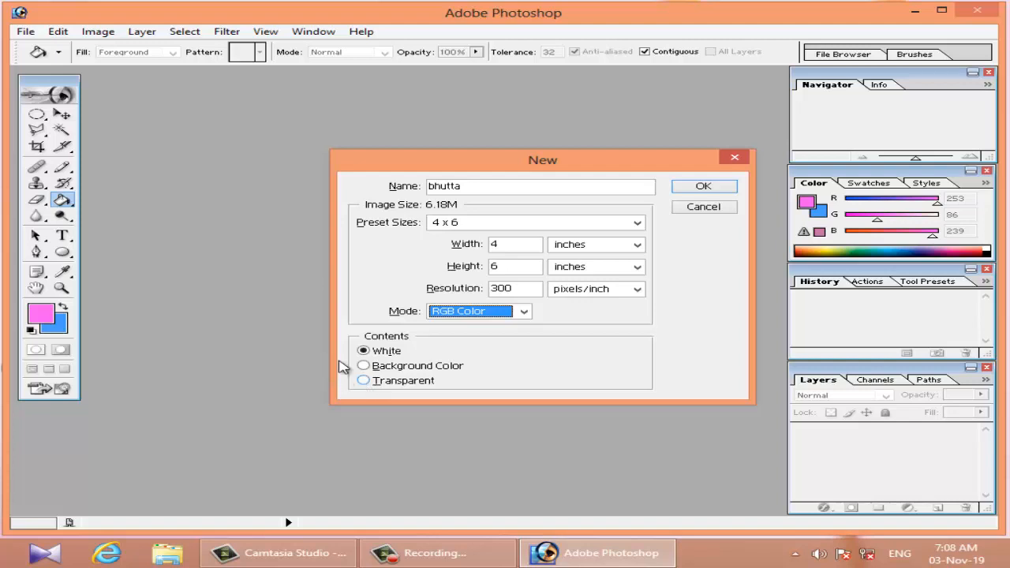
click(377, 388)
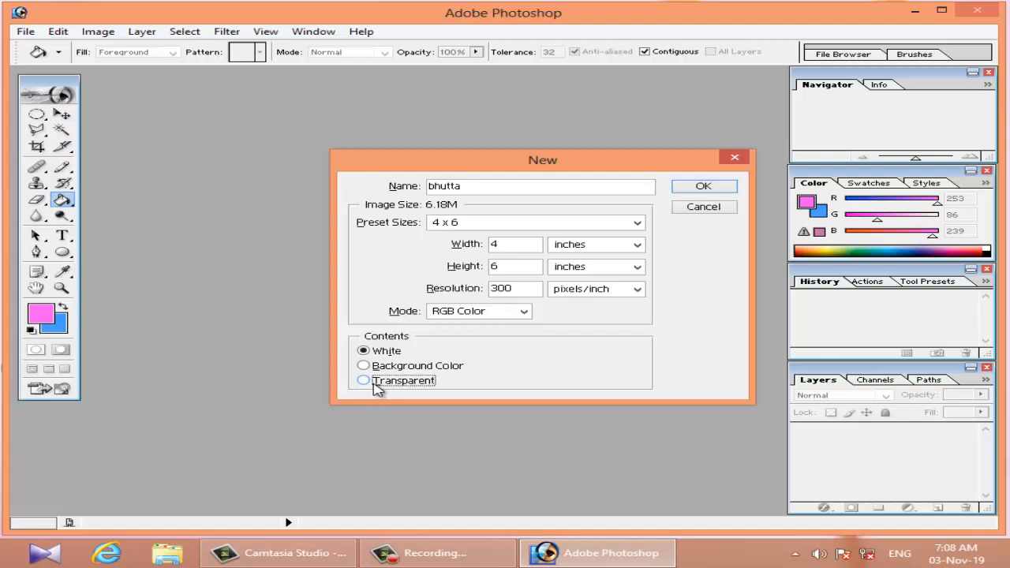
click(694, 189)
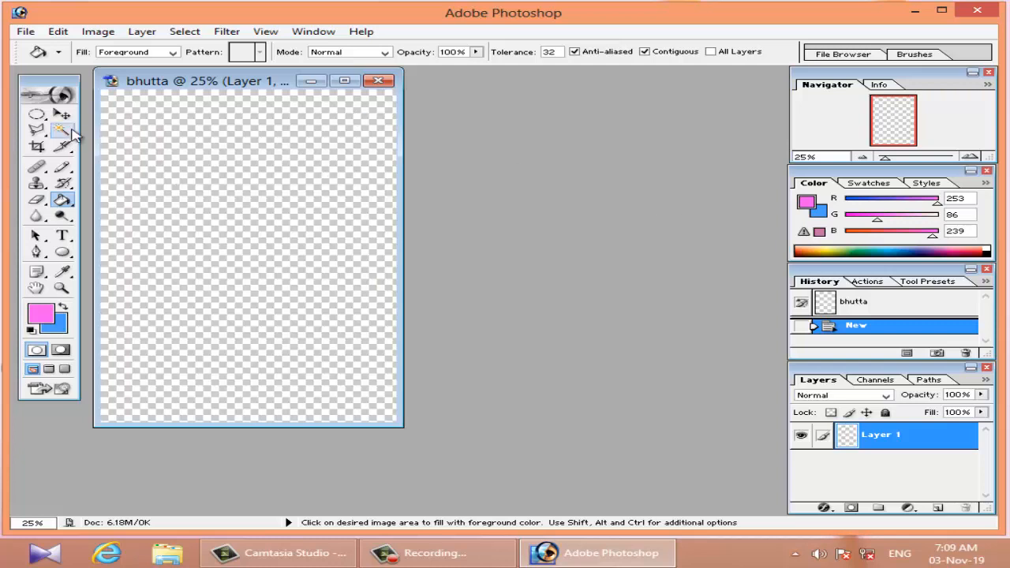
Try a rectangular marquee selection on the transparent canvas, then close the document without saving
click(36, 114)
click(101, 115)
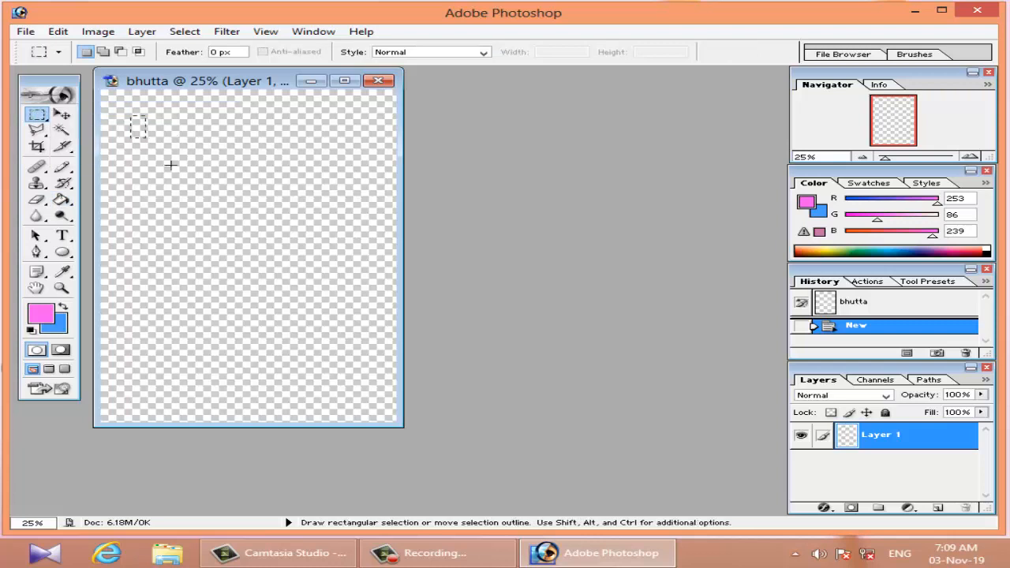
drag(130, 116, 292, 245)
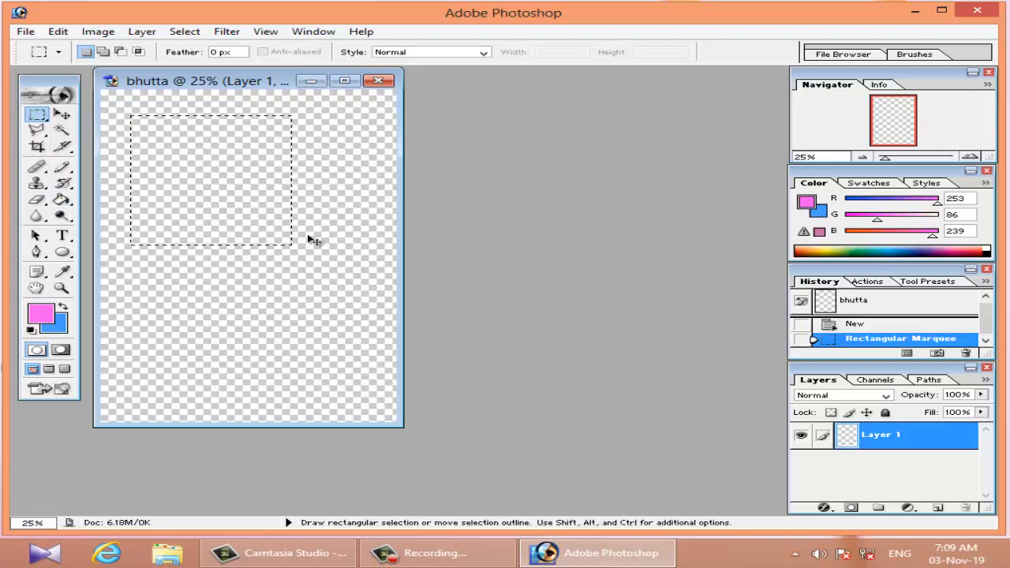
click(311, 241)
click(377, 81)
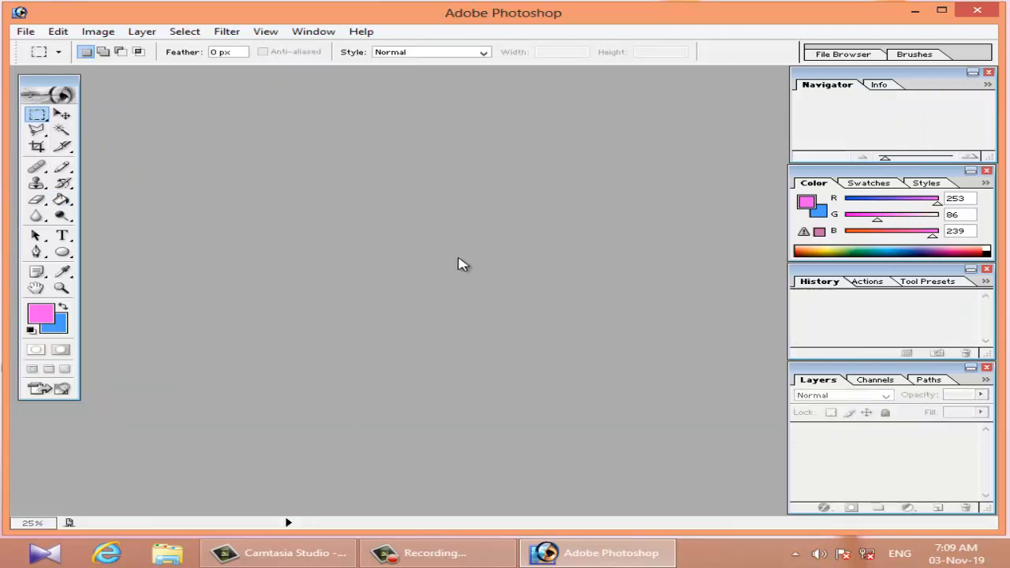
Create a new document named "bhutta" with the 4 x 6 preset size and White contents
key(ctrl+n)
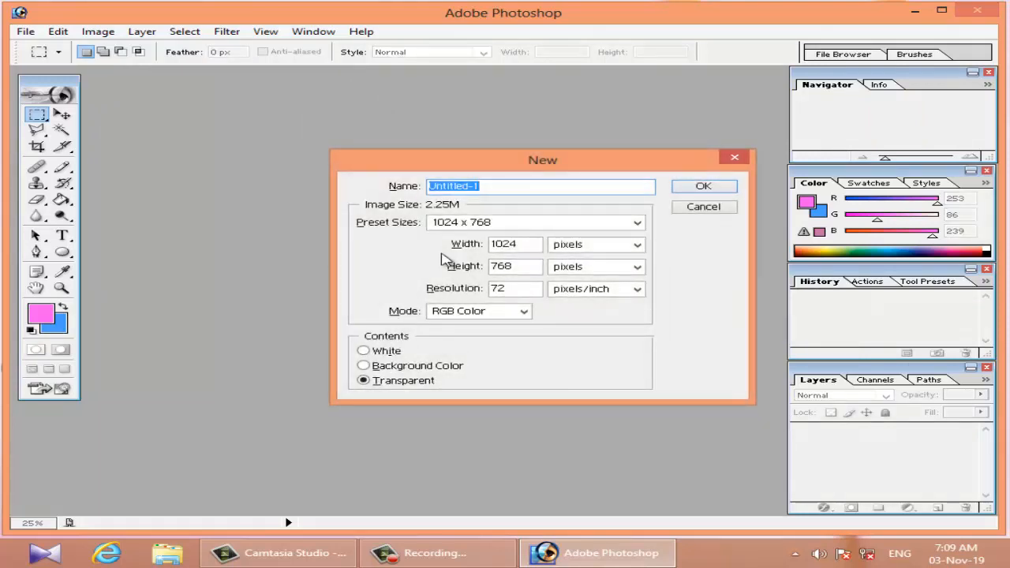
click(532, 223)
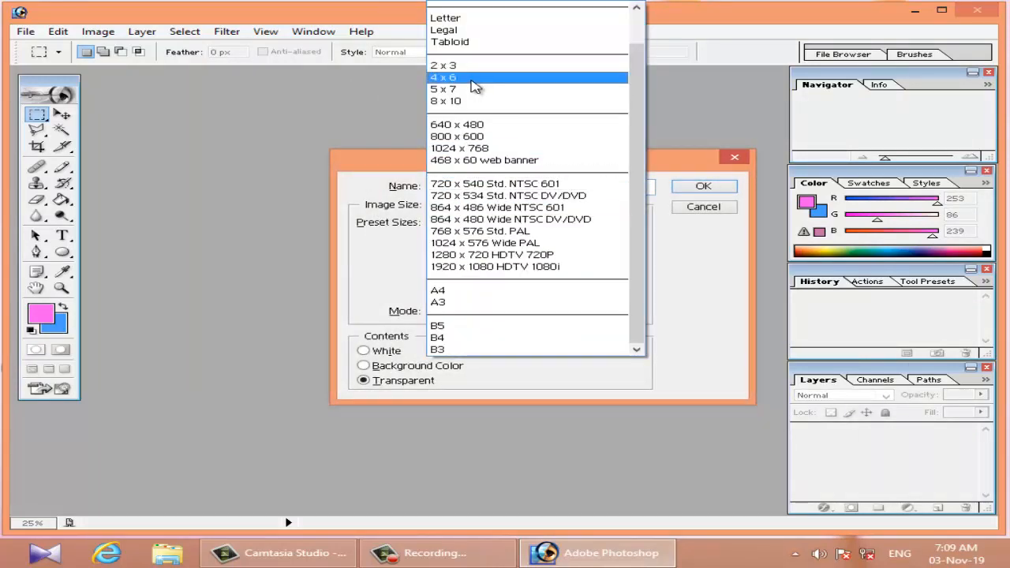
click(473, 73)
drag(519, 188, 355, 179)
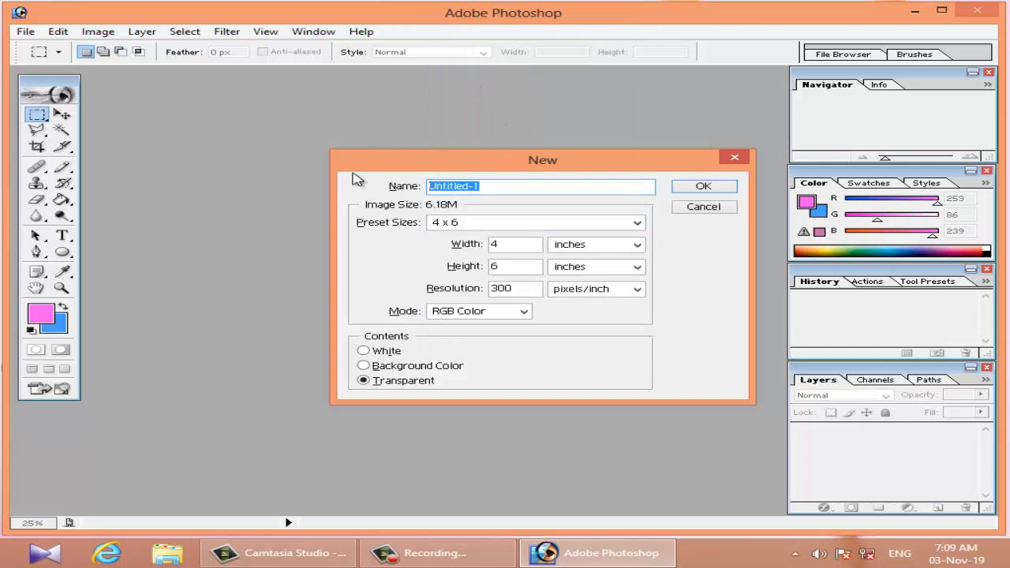
text(bhutta)
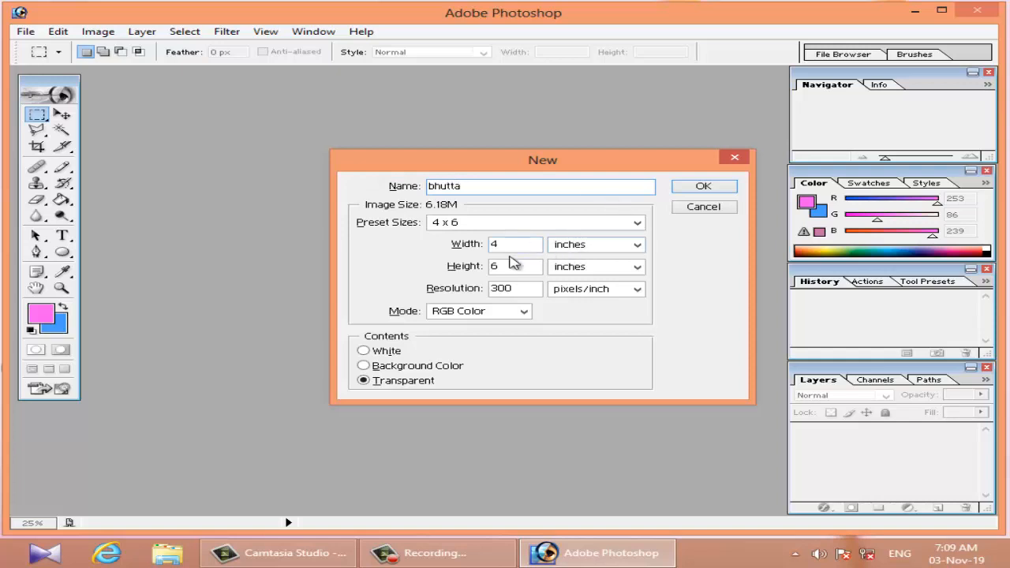
click(376, 354)
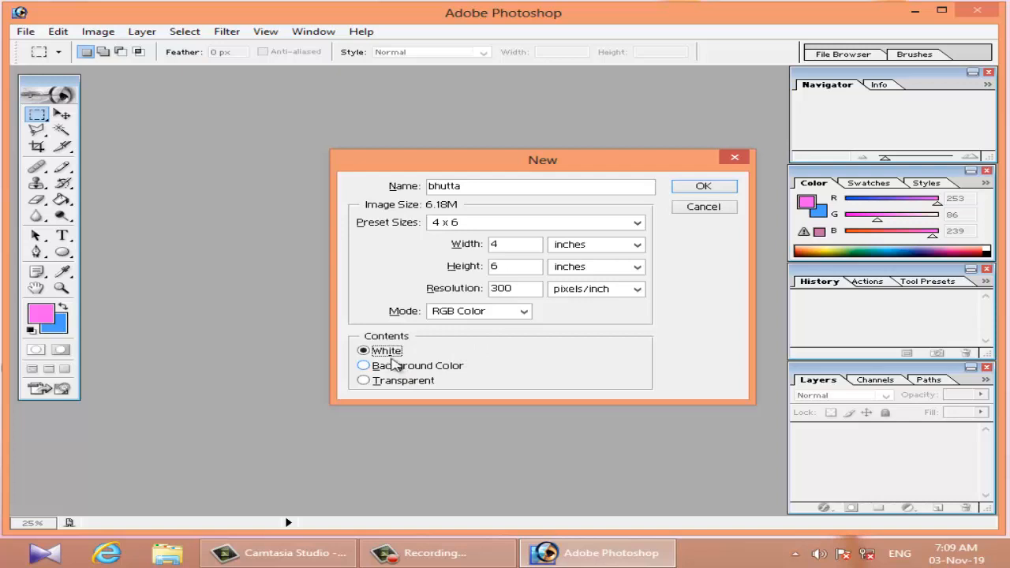
click(701, 188)
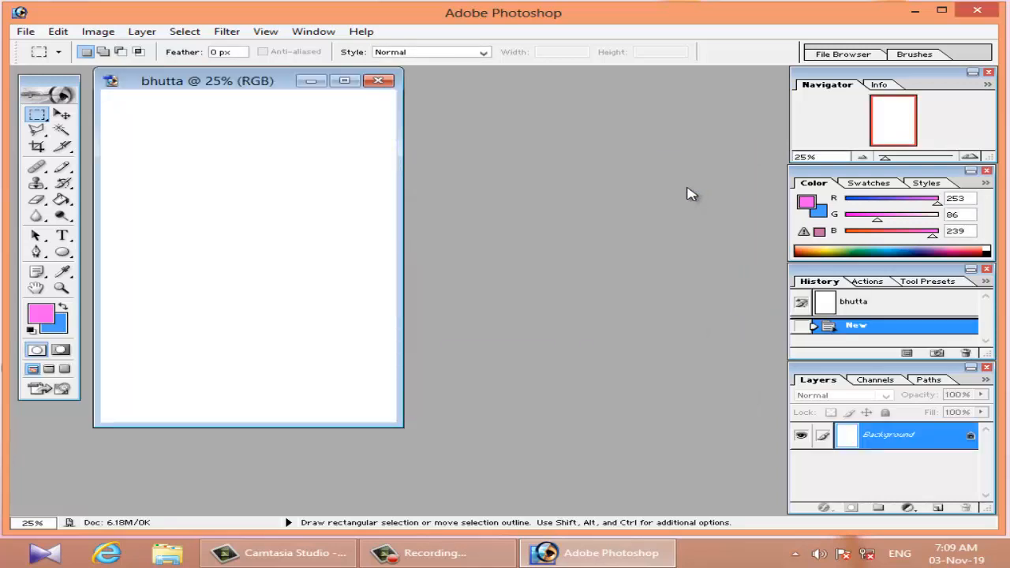
Enlarge the document window so that empty space surrounds the canvas at 25% zoom
key(ctrl)
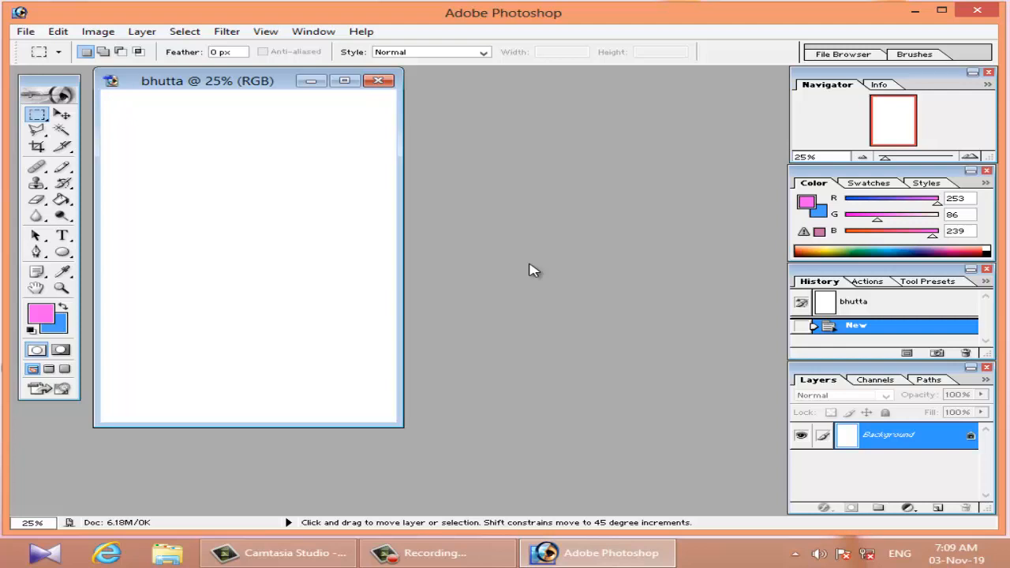
key(ctrl+minus)
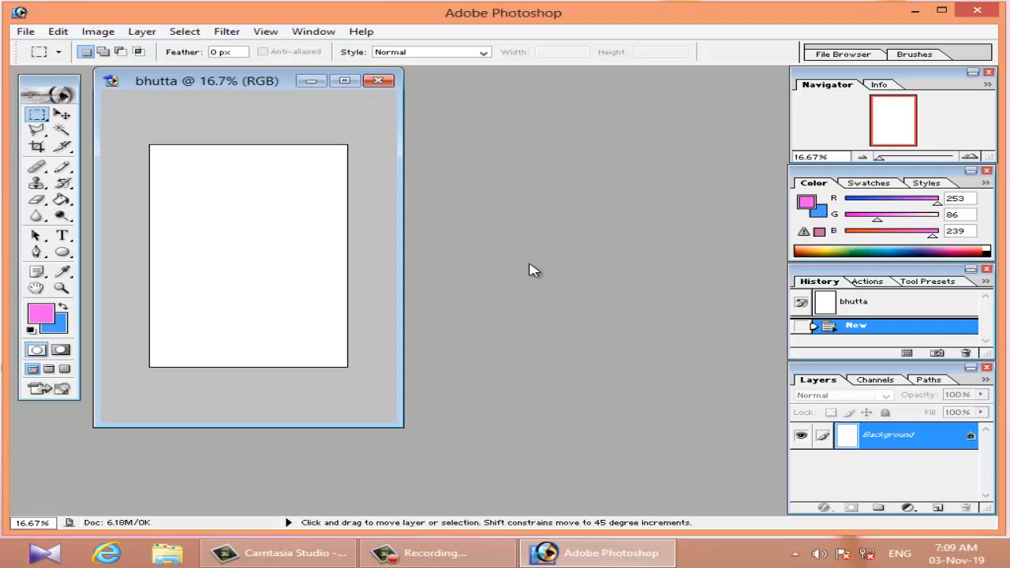
key(ctrl+plus)
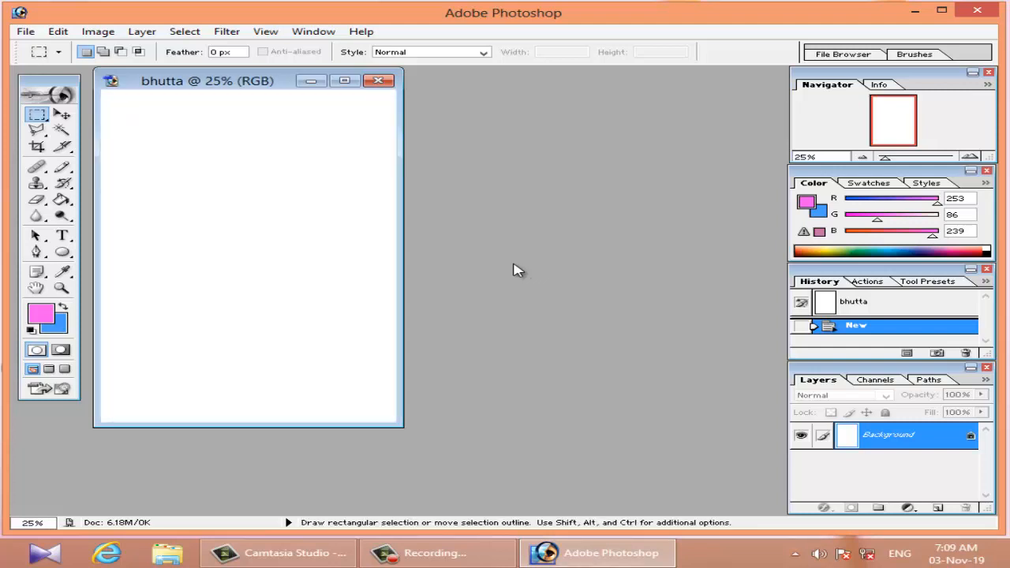
drag(400, 426, 604, 470)
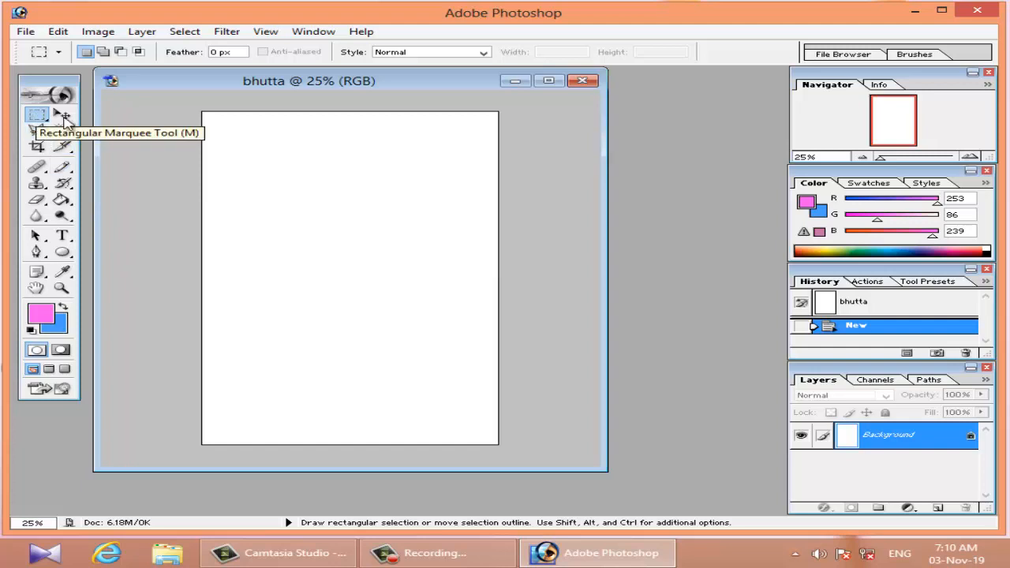
Add a new layer and fill a wide rectangular selection near the canvas's upper edge with the pink foreground color
click(938, 509)
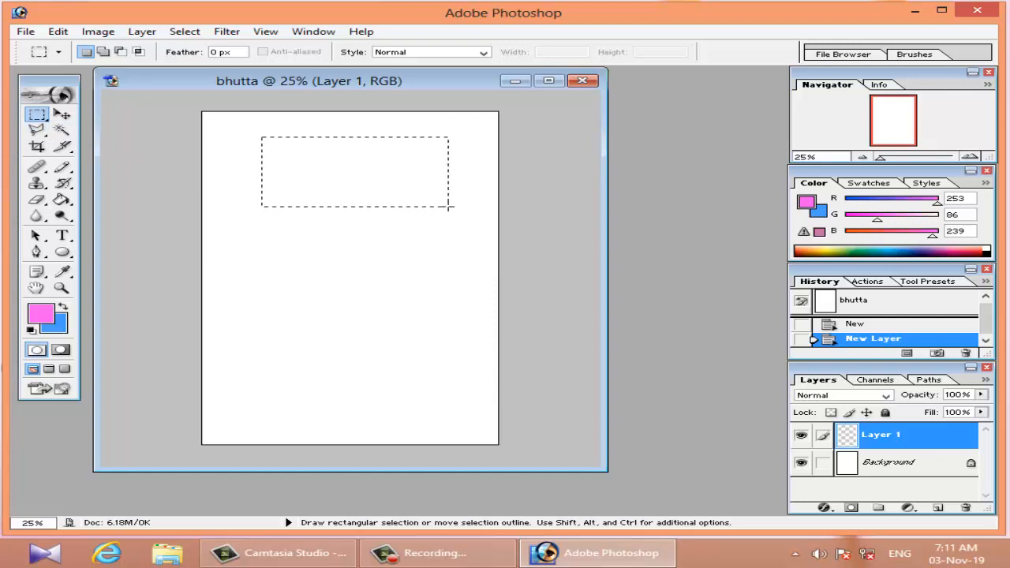
drag(448, 207, 448, 207)
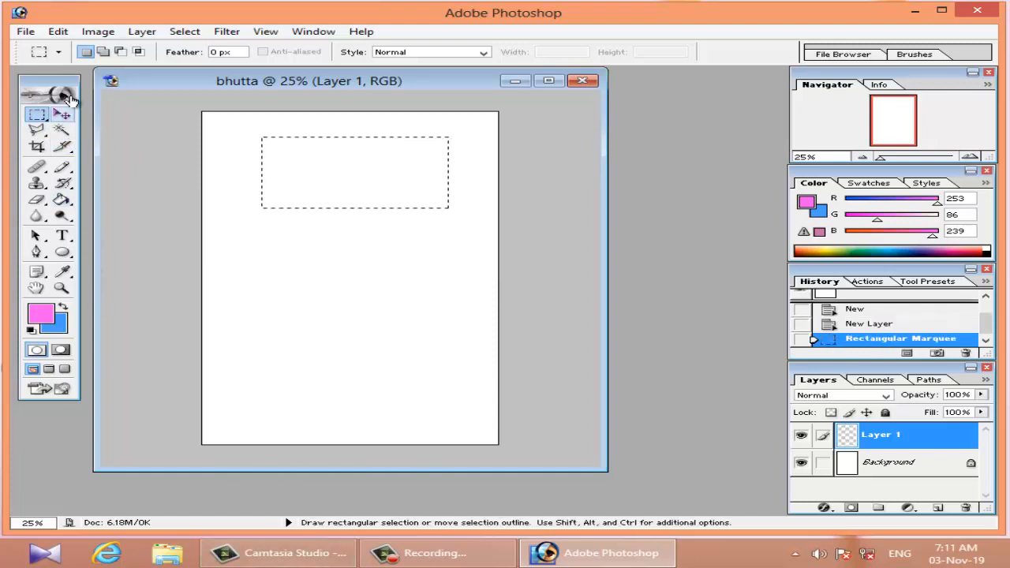
click(63, 201)
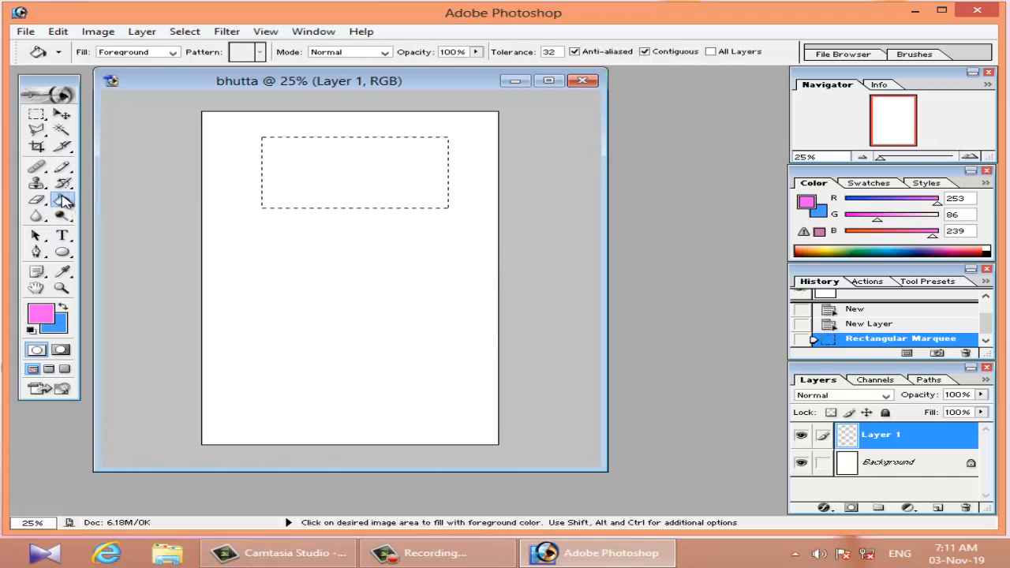
click(340, 183)
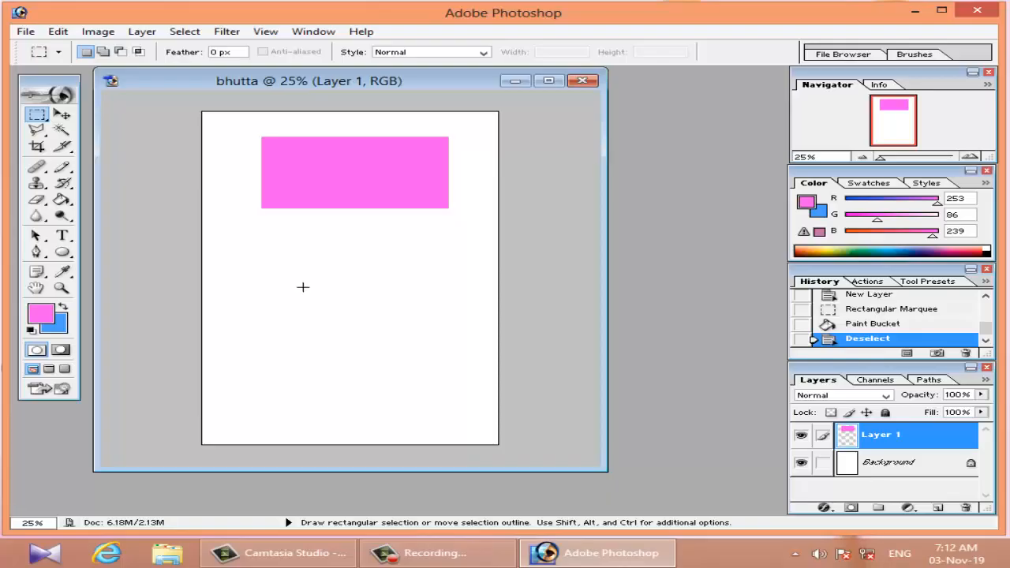
Draw a smaller rectangular selection below the pink rectangle and fill it with yellow (R 252, G 255, B 4)
drag(393, 341, 393, 341)
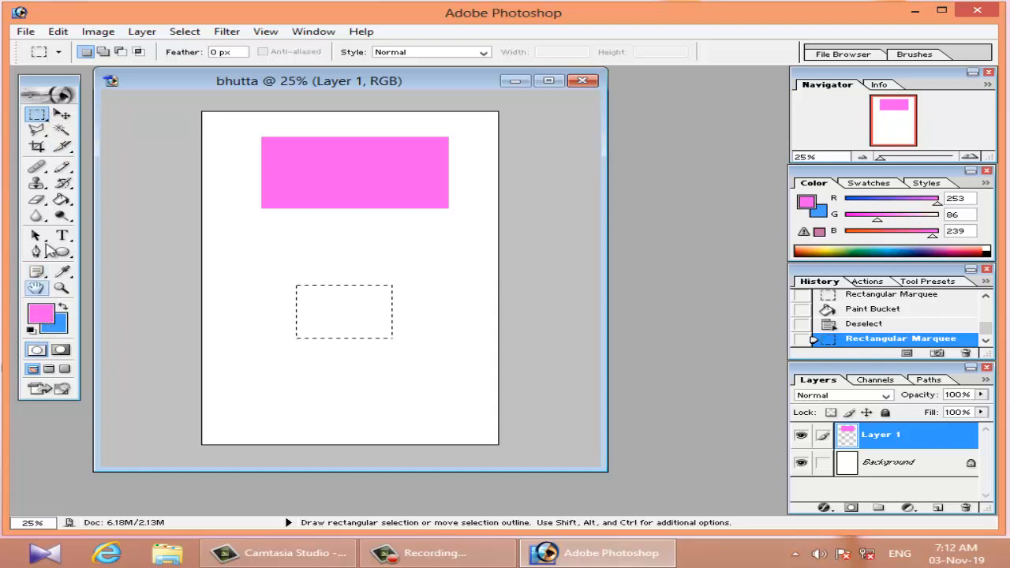
click(63, 202)
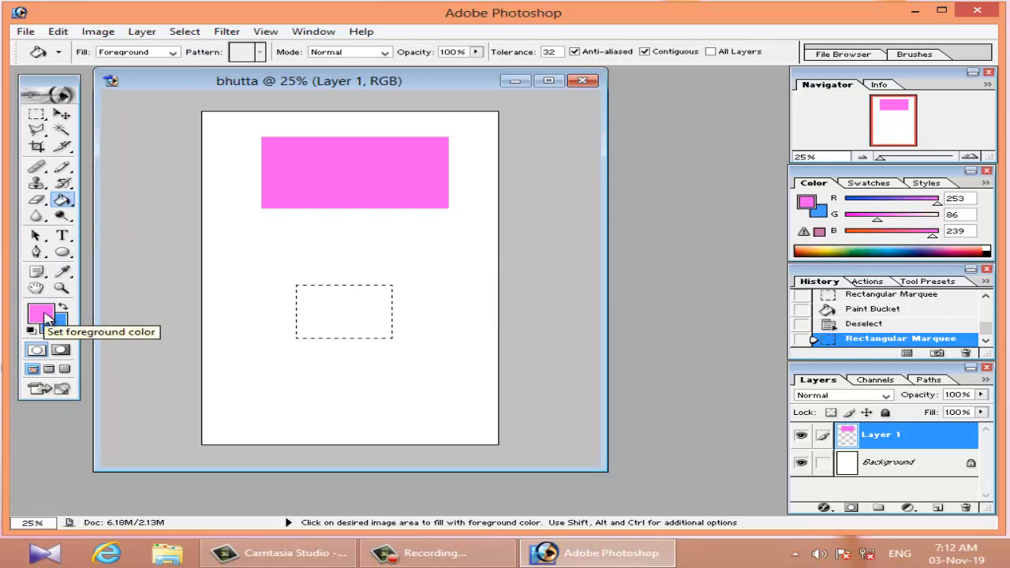
click(48, 318)
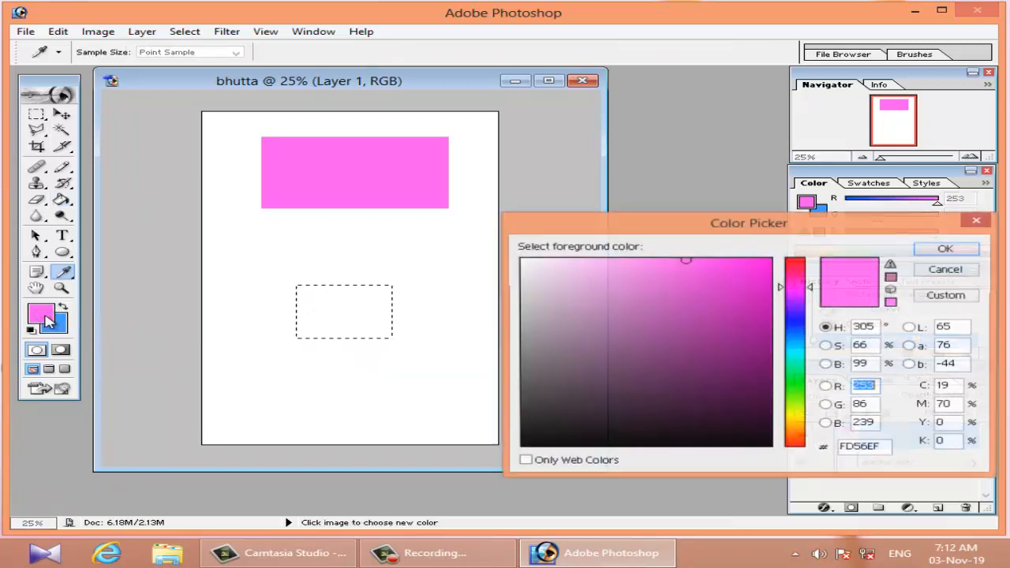
click(800, 416)
drag(759, 270, 769, 259)
click(945, 250)
key(g)
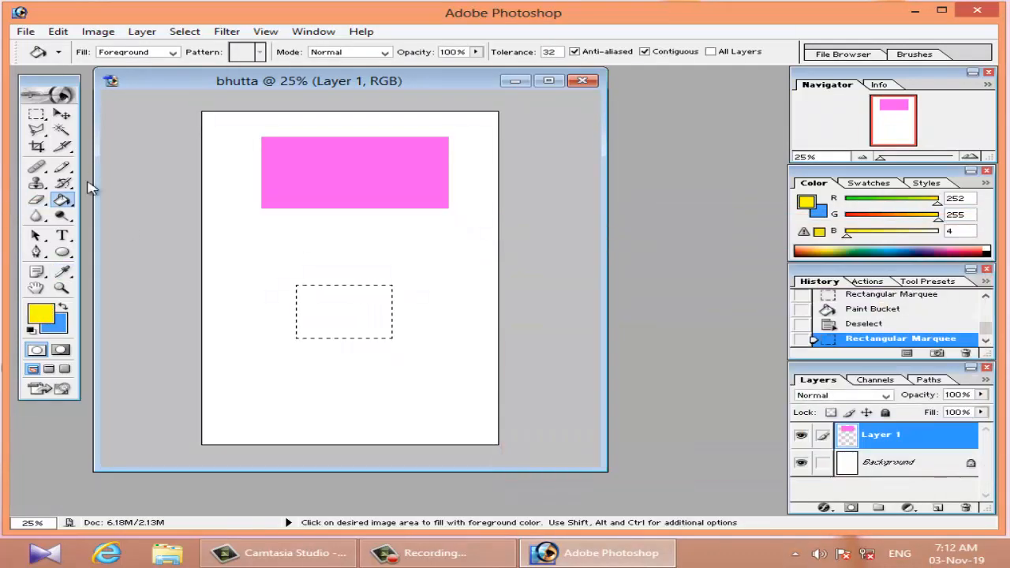
click(345, 317)
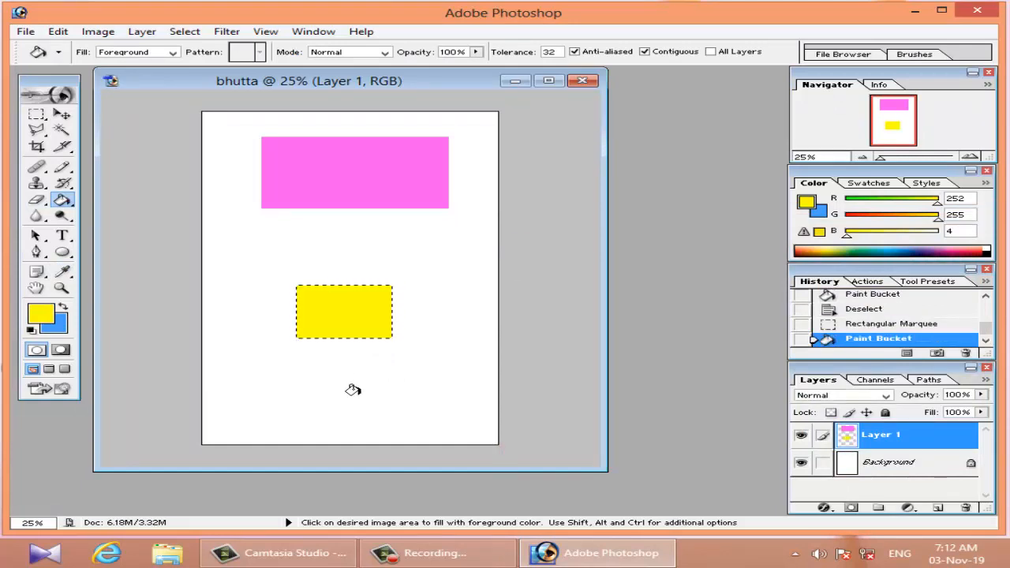
Deselect the yellow rectangle and reposition Layer 1's pink and yellow rectangles together, ending horizontally centred and slightly lower on the canvas
key(ctrl)
key(ctrl+d)
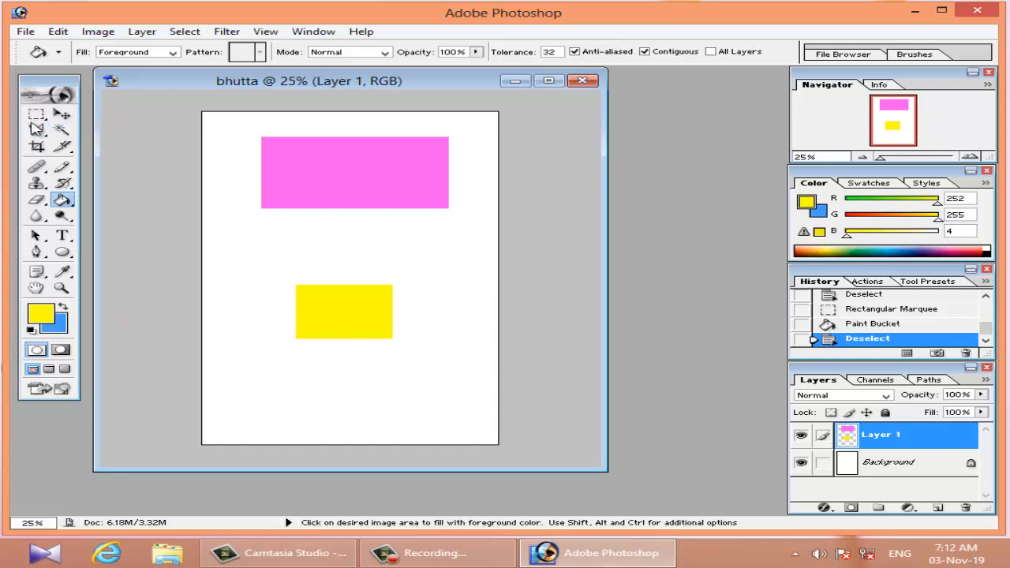
click(62, 115)
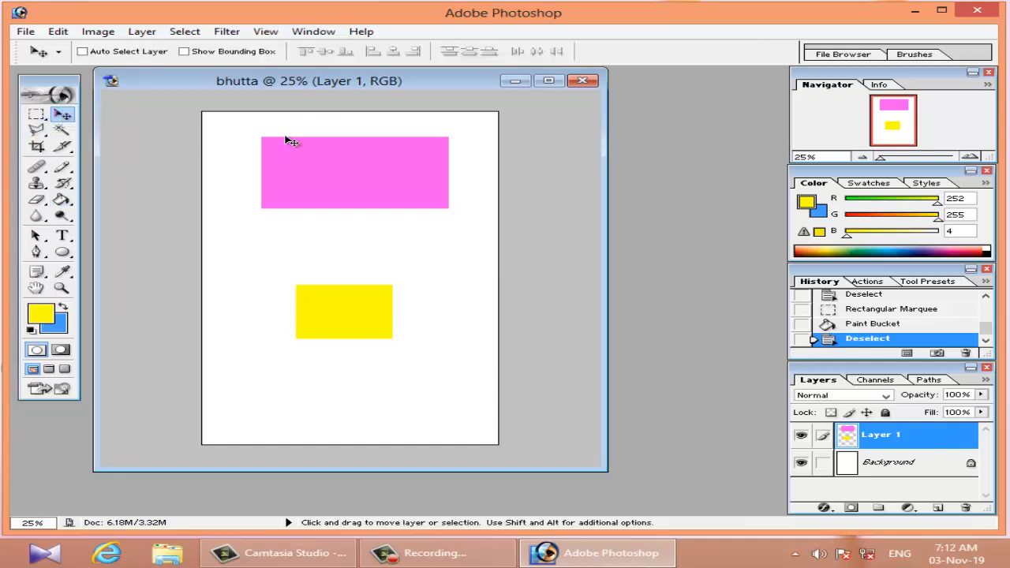
drag(362, 179, 381, 202)
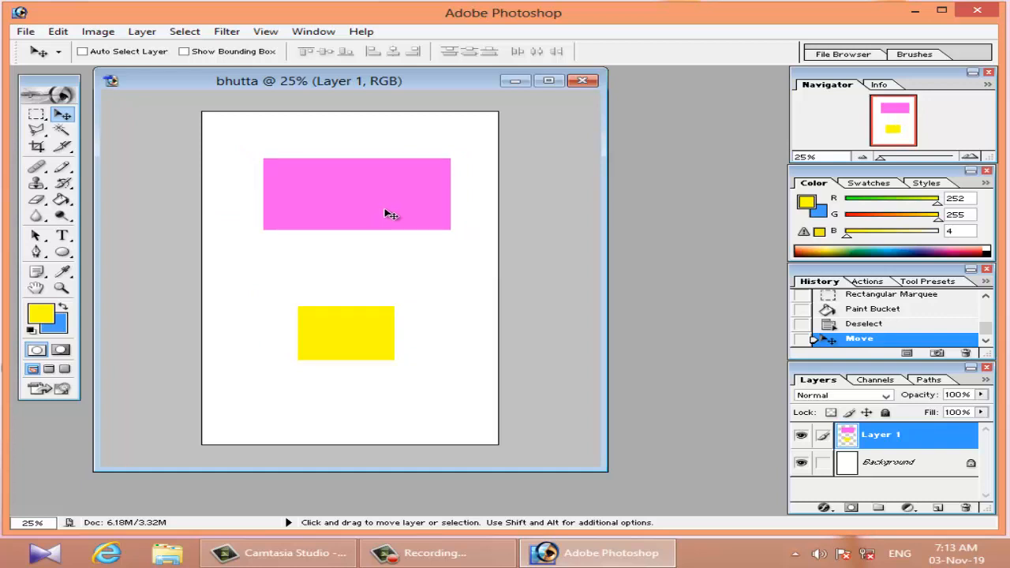
drag(432, 242, 391, 224)
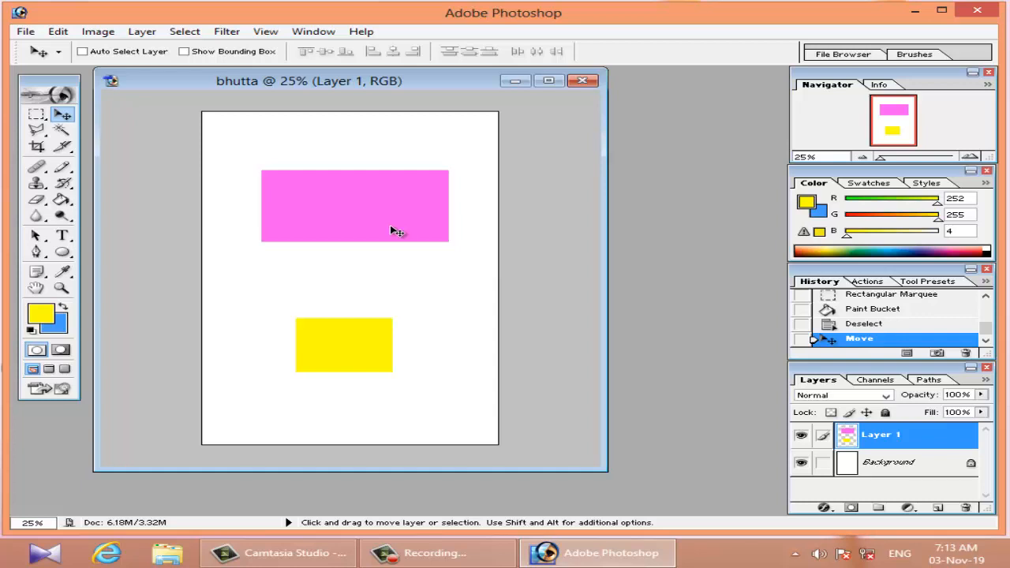
drag(404, 208, 451, 207)
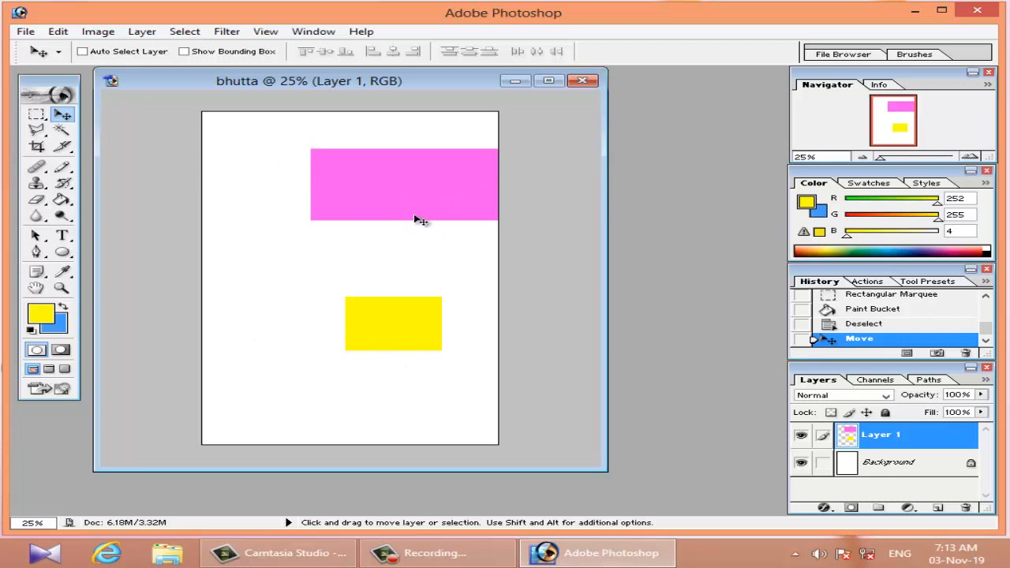
drag(447, 208, 345, 211)
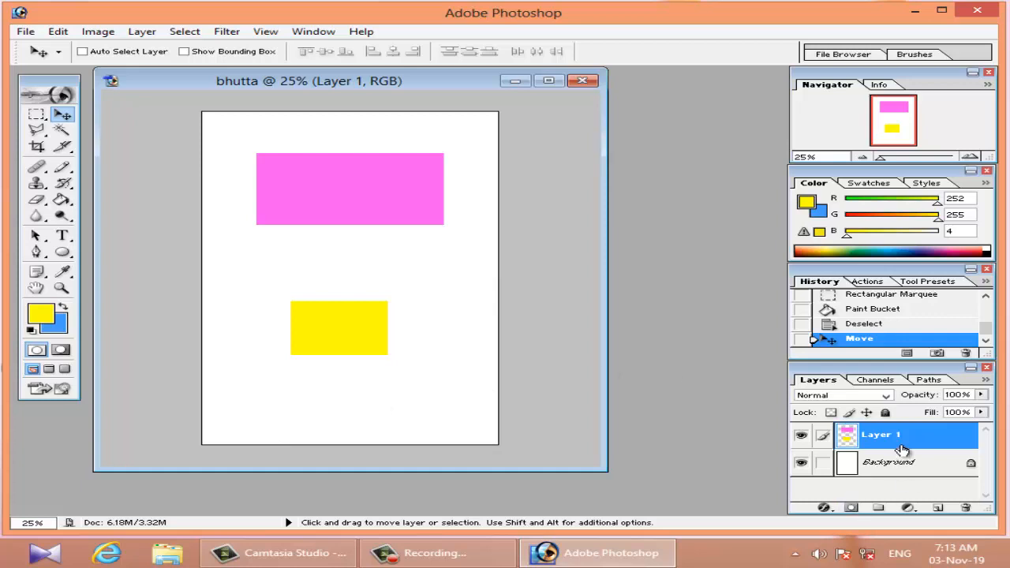
Add a new layer and draw a tall elliptical selection below the pink rectangle, near the canvas's right edge
click(937, 507)
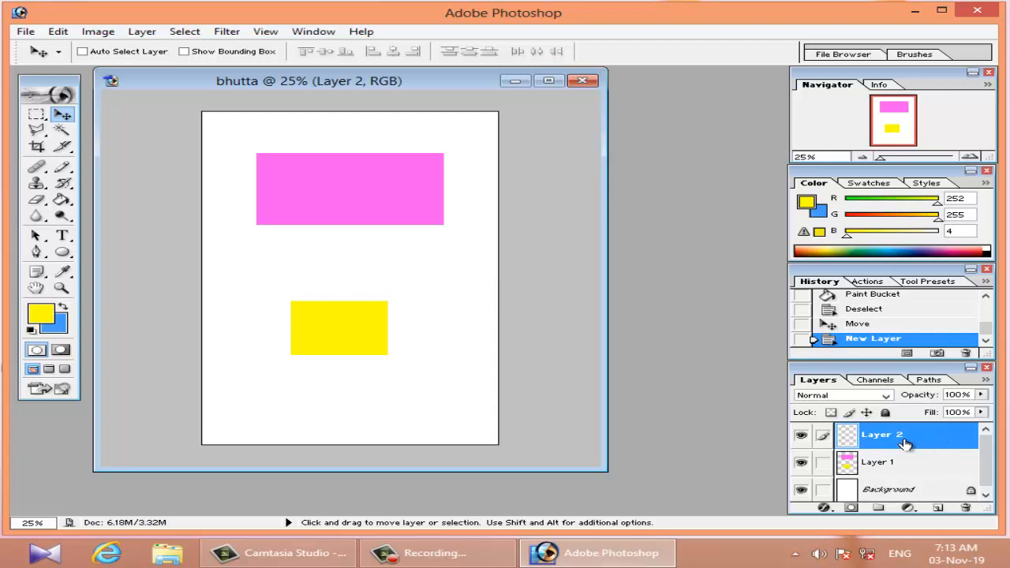
drag(36, 114, 75, 129)
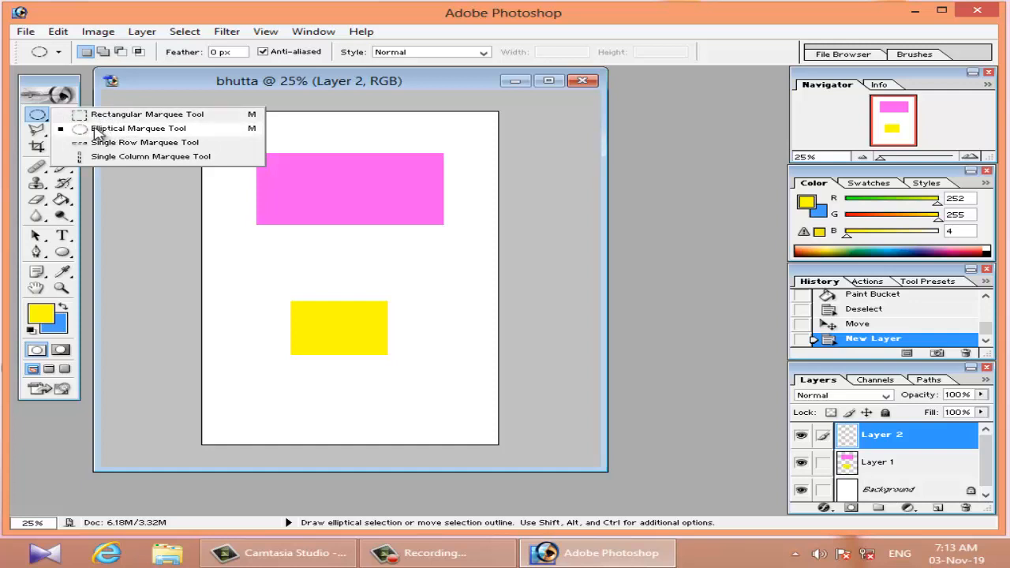
click(95, 128)
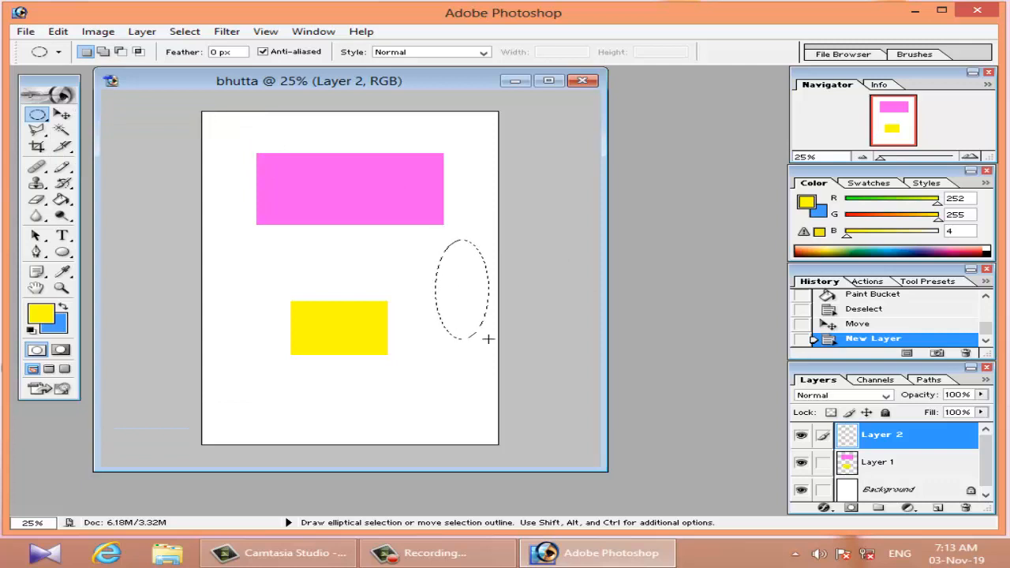
drag(488, 338, 490, 340)
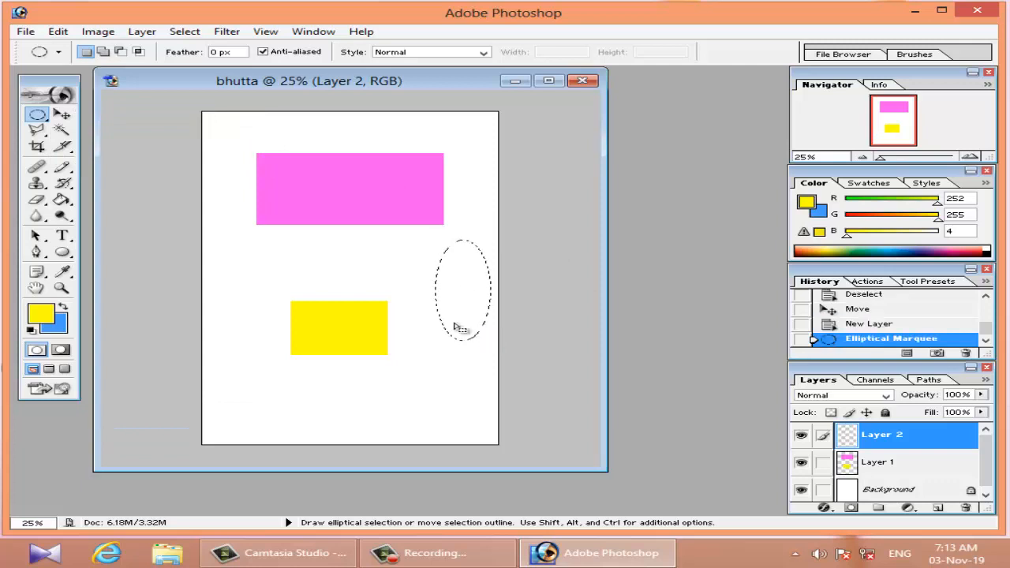
Fill the tall elliptical selection with blue (R 41, G 136, B 254) using the Paint Bucket
click(62, 199)
click(54, 315)
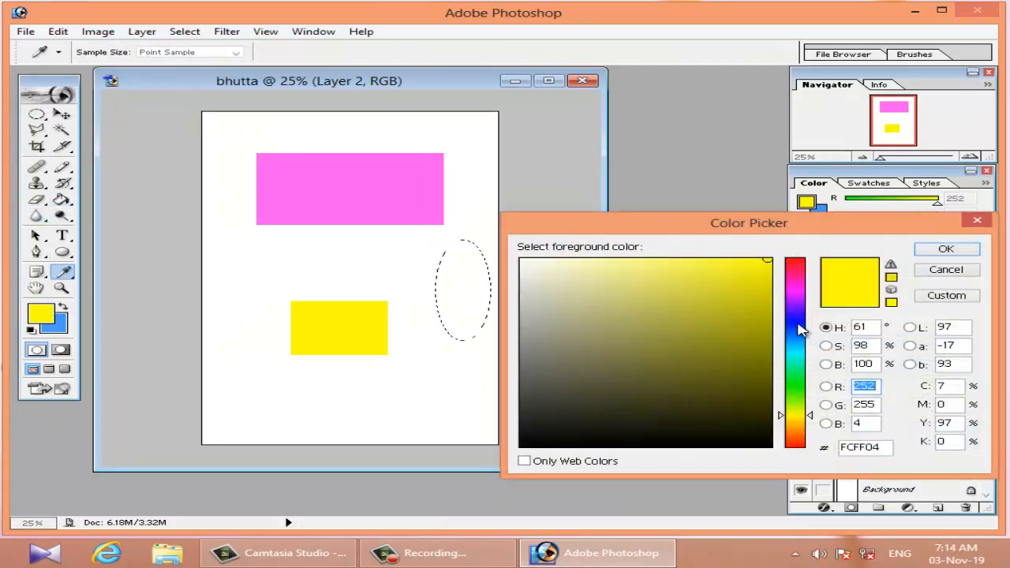
click(794, 335)
click(730, 262)
drag(731, 262, 732, 257)
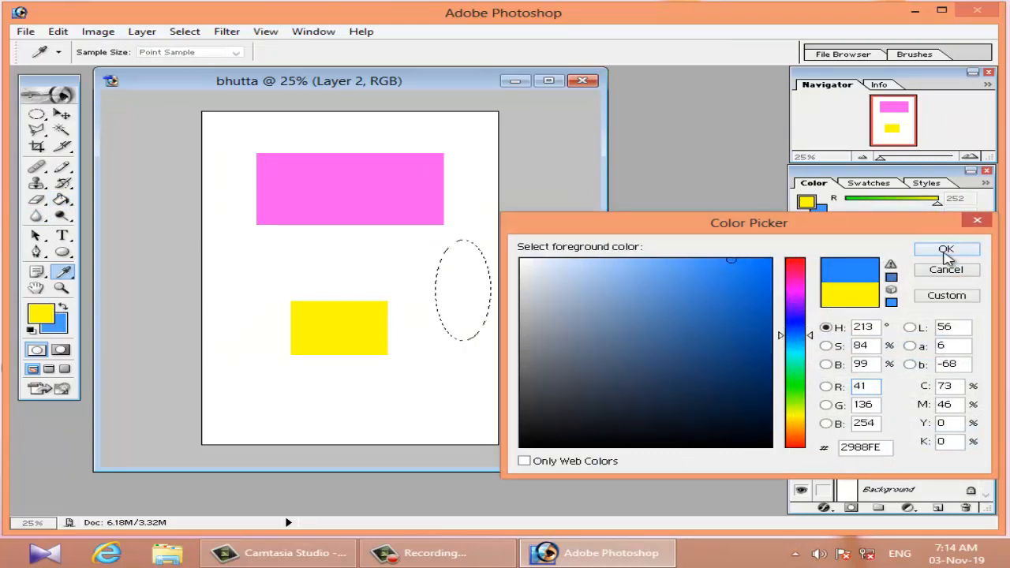
click(946, 249)
click(424, 288)
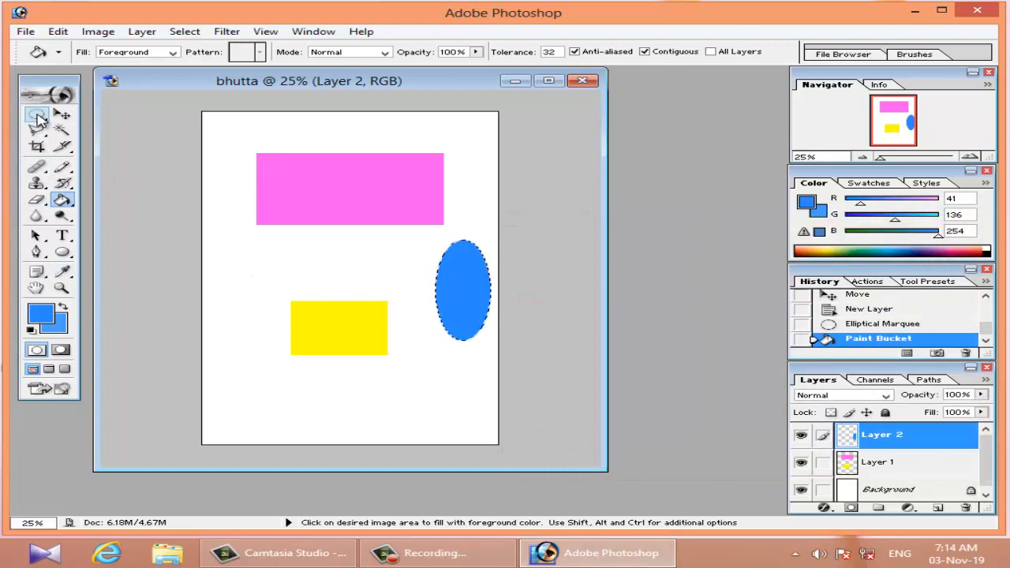
Add another new layer and draw a wide, flat elliptical selection between the pink and yellow rectangles
click(938, 508)
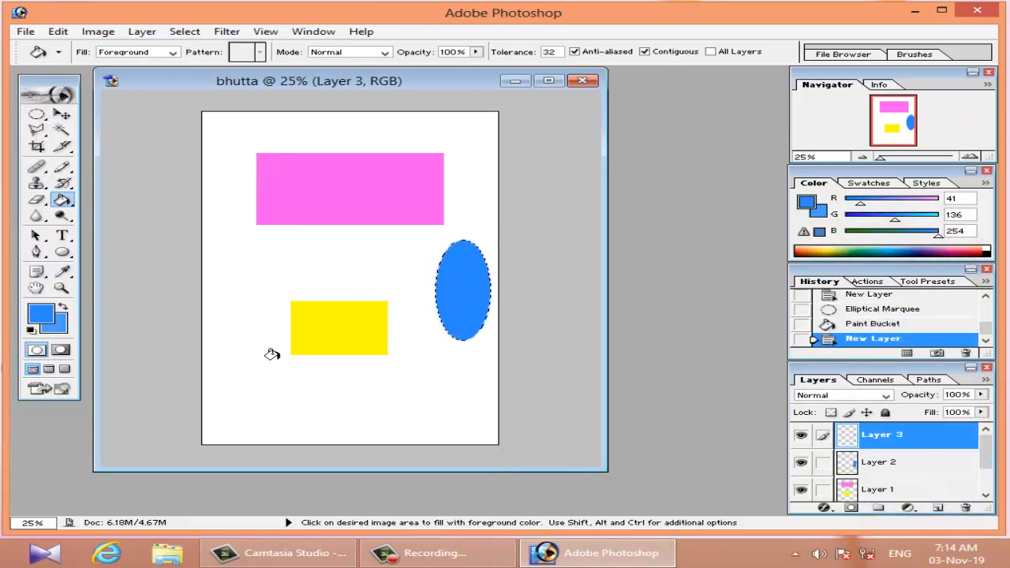
click(38, 116)
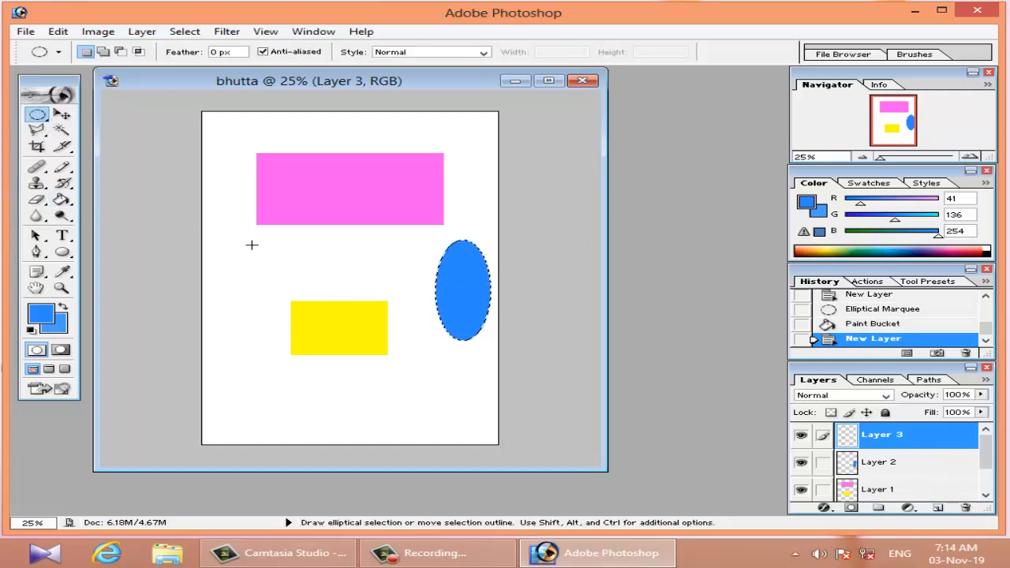
drag(337, 265, 372, 262)
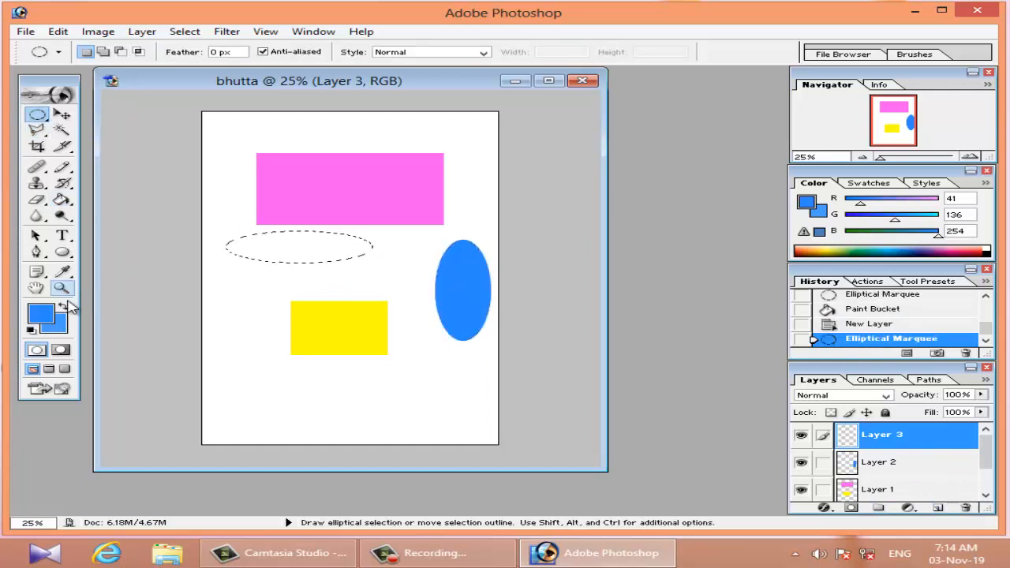
Fill the wide elliptical selection with dark navy (R 1, G 15, B 31) and deselect it
click(46, 314)
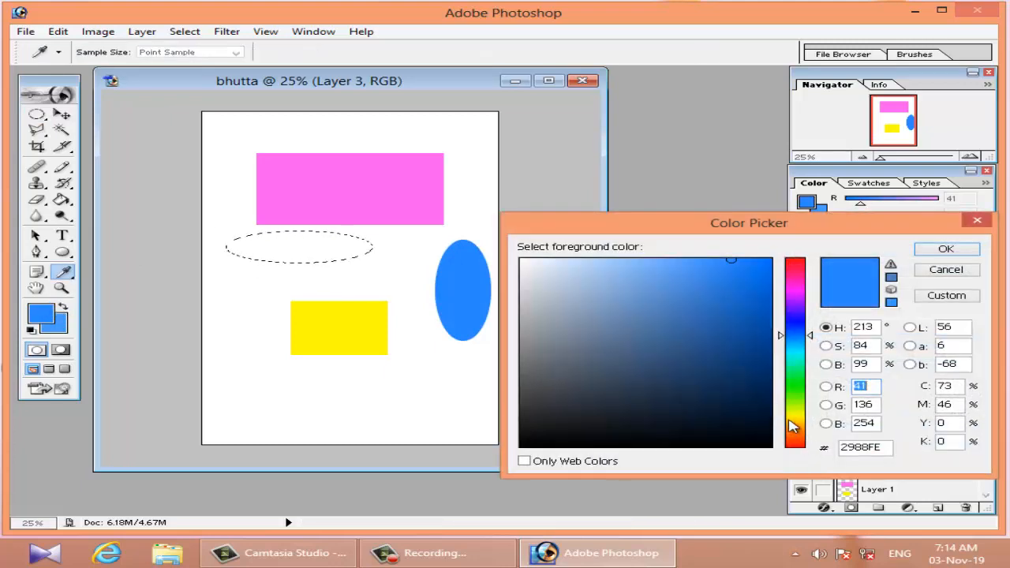
click(761, 424)
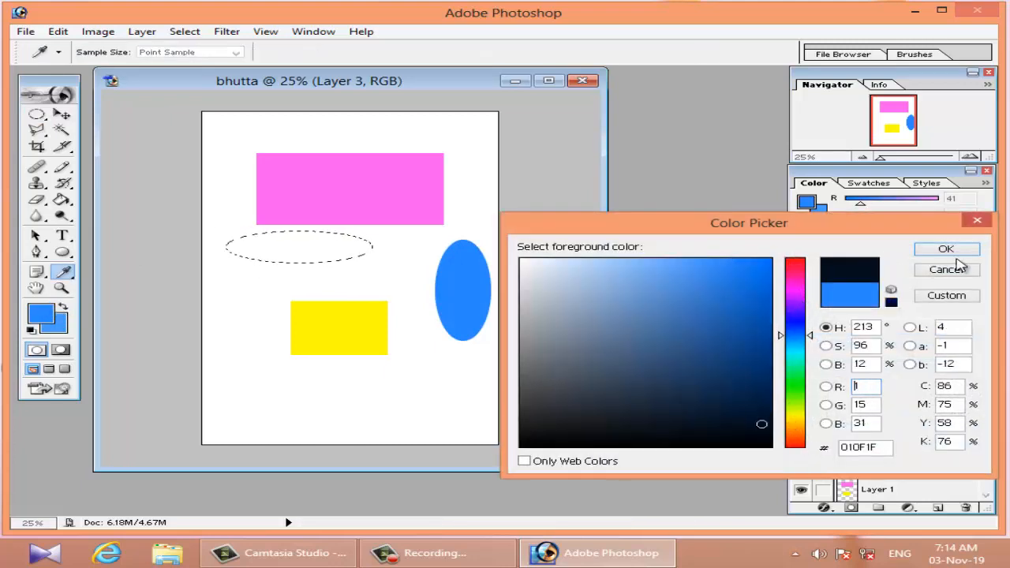
click(947, 250)
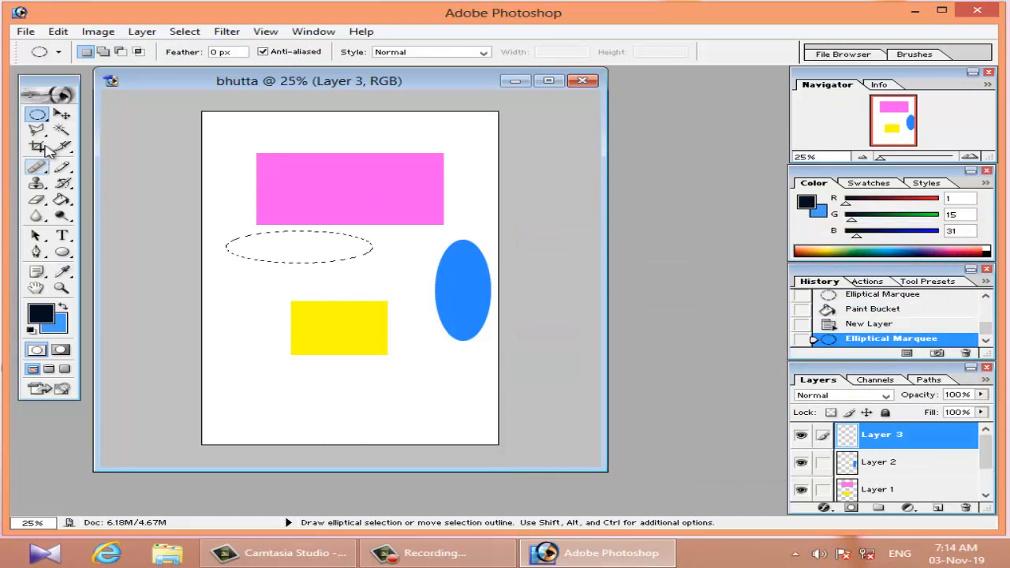
click(62, 200)
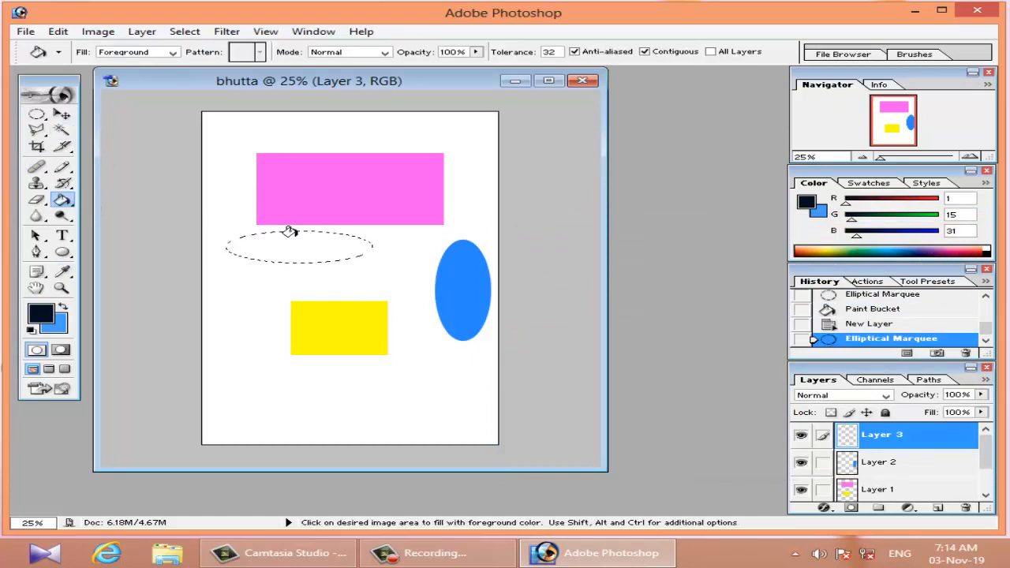
click(229, 249)
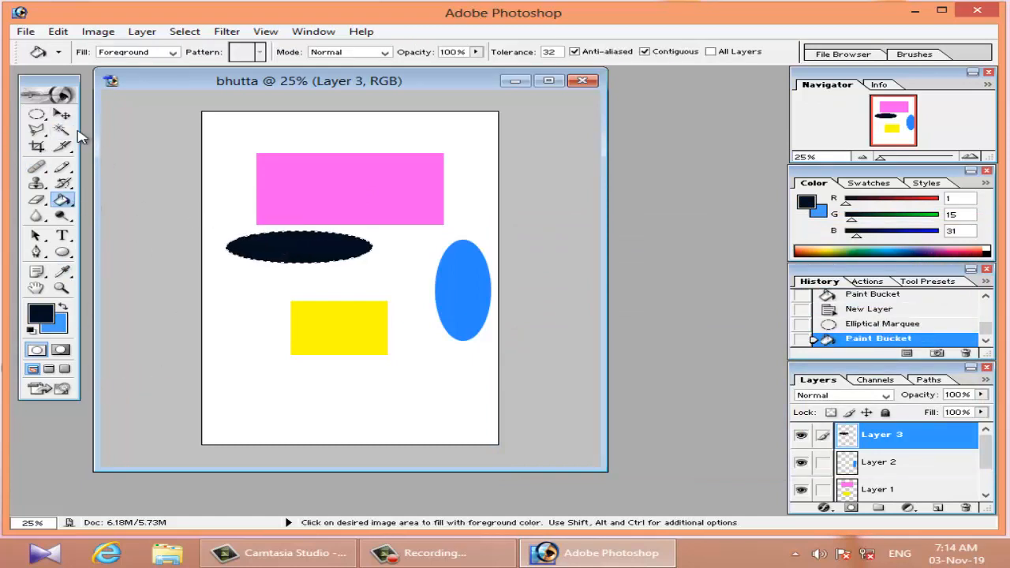
key(ctrl+d)
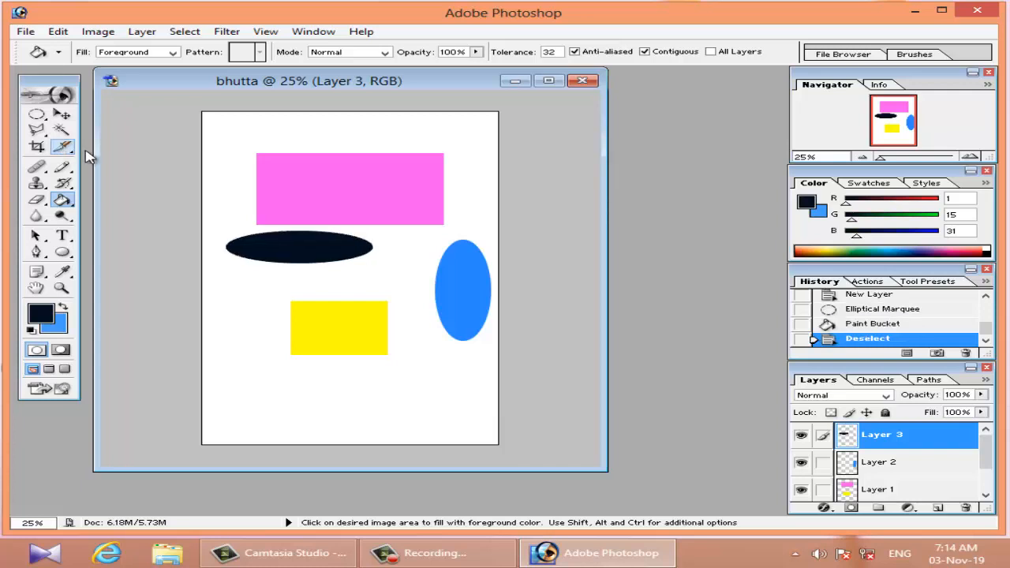
Move the dark ellipse up so it overlaps the left part of the pink rectangle
click(63, 114)
drag(316, 251, 314, 193)
mouse_move(460, 296)
mouse_down()
mouse_move(460, 279)
mouse_move(469, 293)
mouse_move(451, 291)
mouse_up()
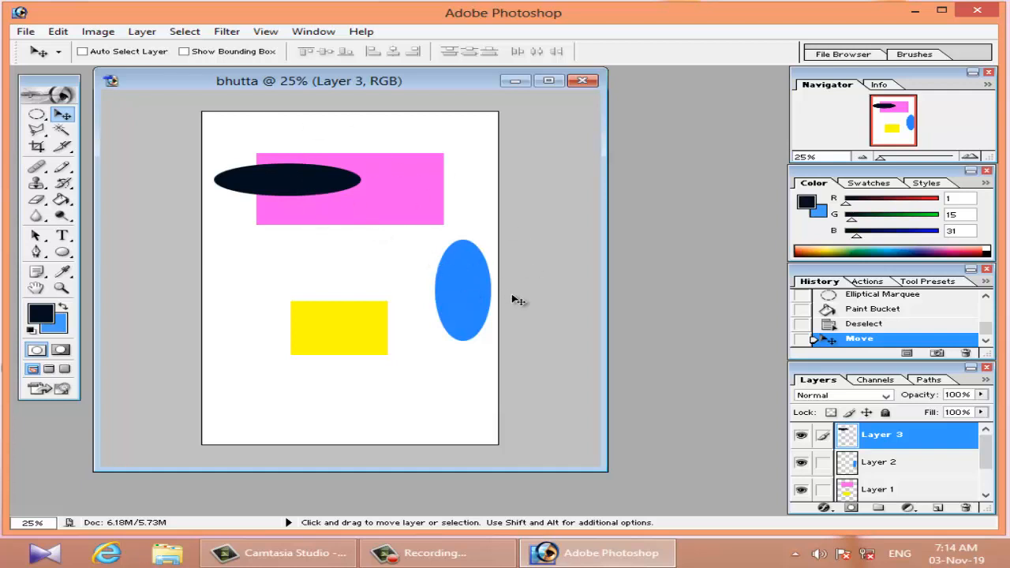
Pick Layer 2 and Layer 3 in turn on the canvas and move the blue and dark ellipses to cross over the pink rectangle
right_click(464, 284)
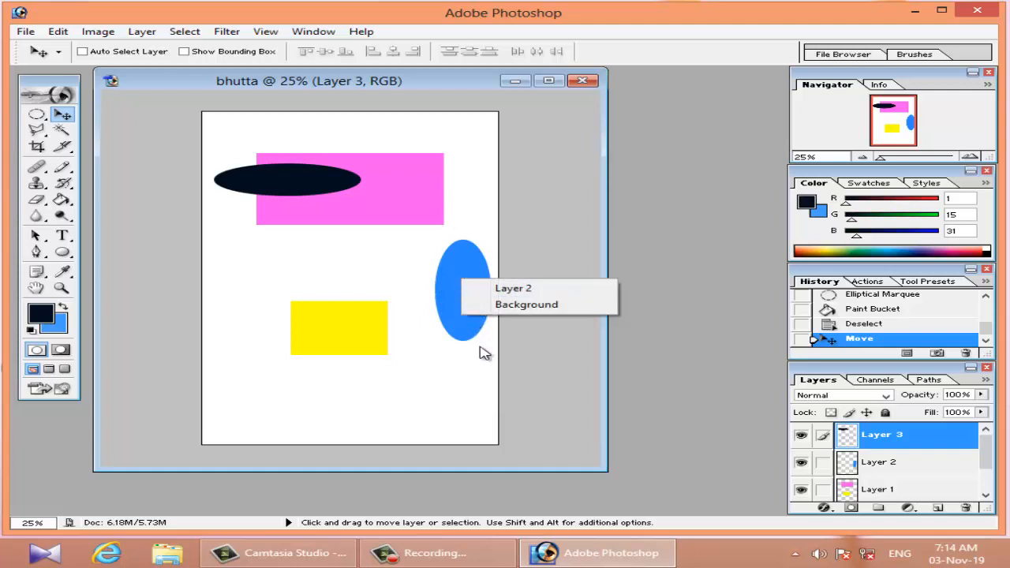
click(483, 291)
drag(469, 284, 351, 249)
right_click(300, 172)
click(327, 187)
right_click(300, 227)
click(351, 236)
right_click(357, 206)
click(362, 207)
drag(340, 203, 349, 210)
drag(347, 209, 346, 206)
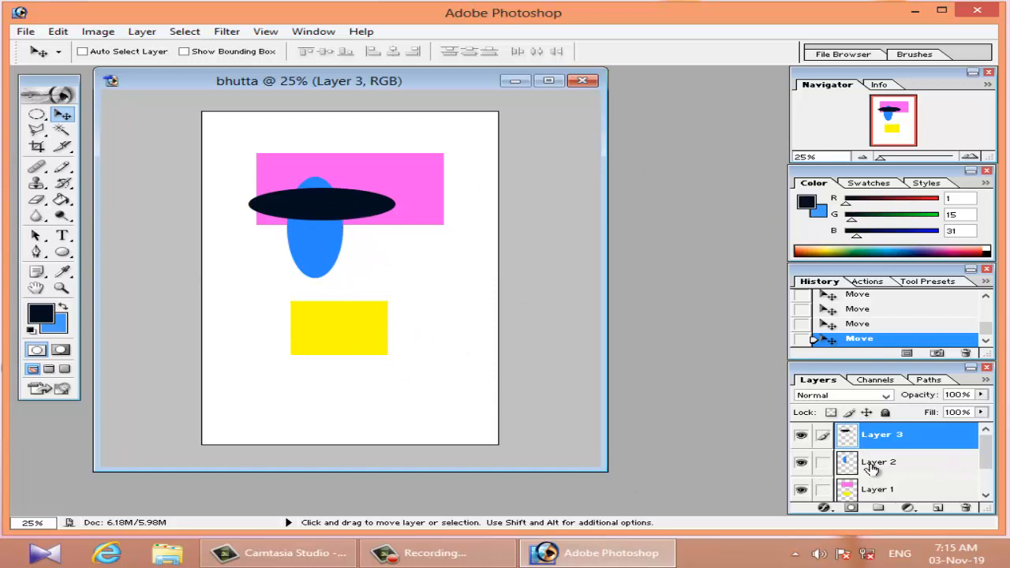
Move Layer 3 below Layer 2 in the stacking order and return it to the top
click(912, 470)
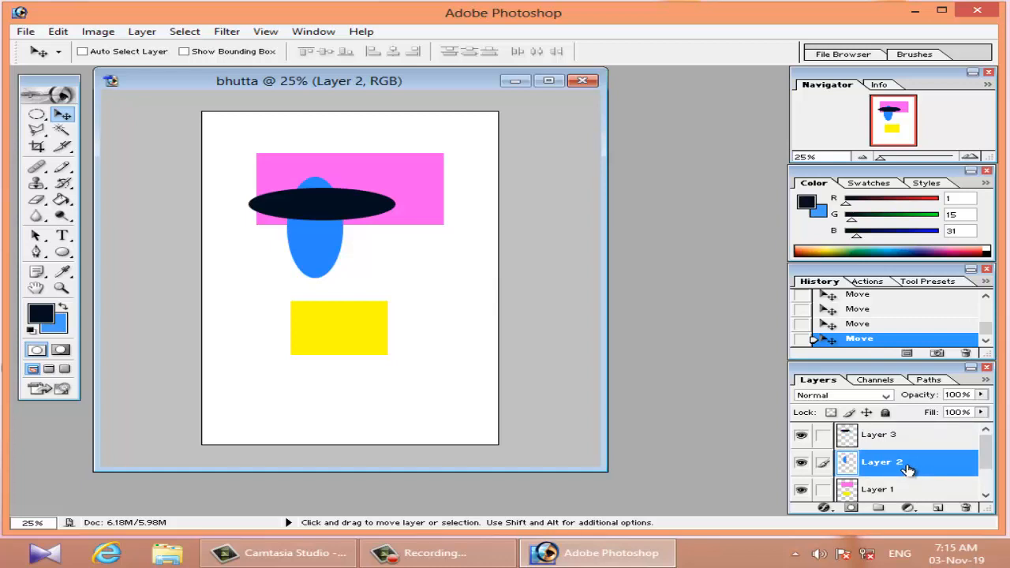
drag(910, 468, 891, 412)
click(909, 437)
drag(913, 437, 931, 477)
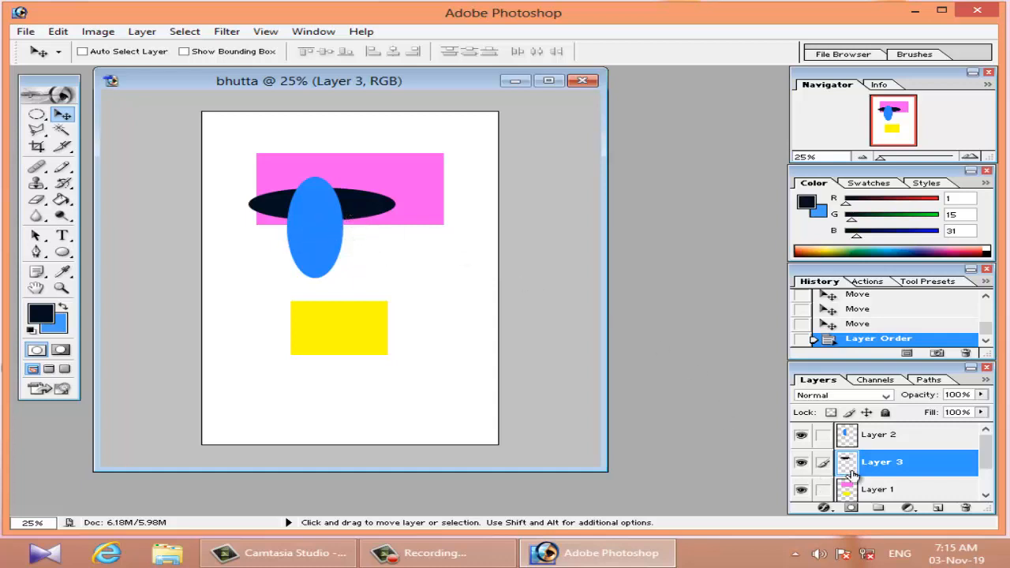
drag(901, 467, 889, 430)
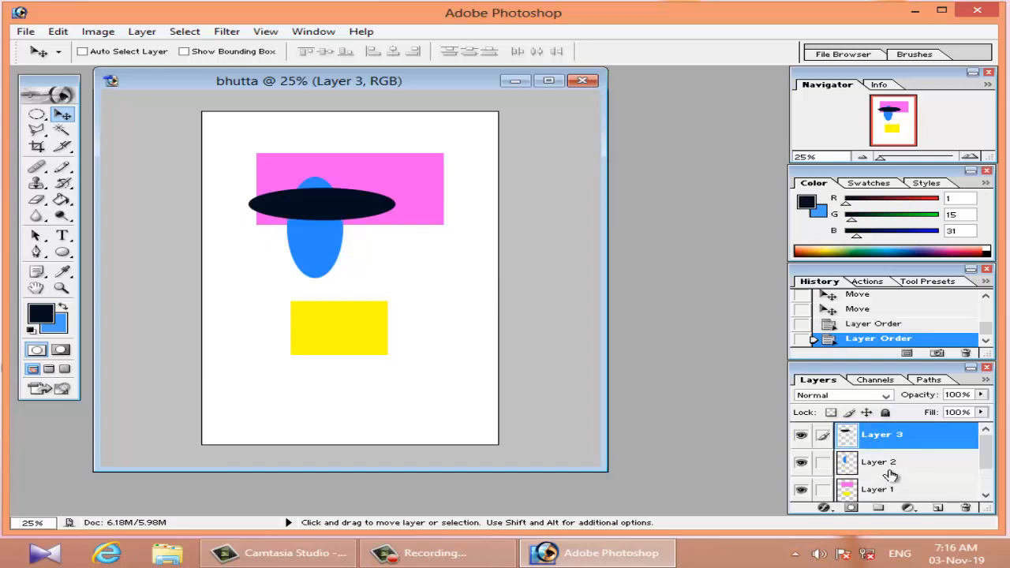
Move the blue ellipse down to just above the yellow rectangle and lower the dark ellipse across its upper part
right_click(318, 246)
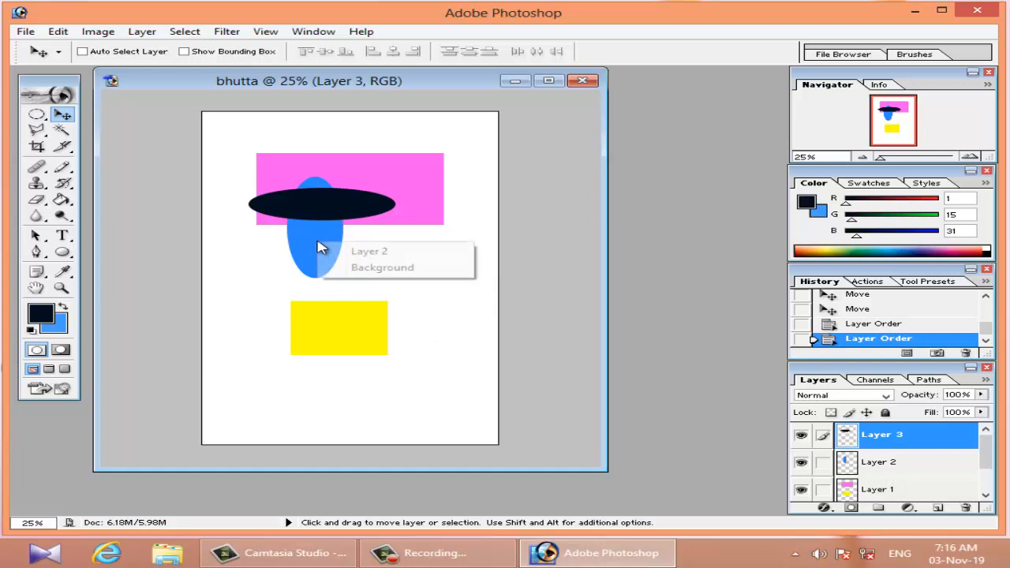
click(347, 251)
drag(306, 236, 340, 265)
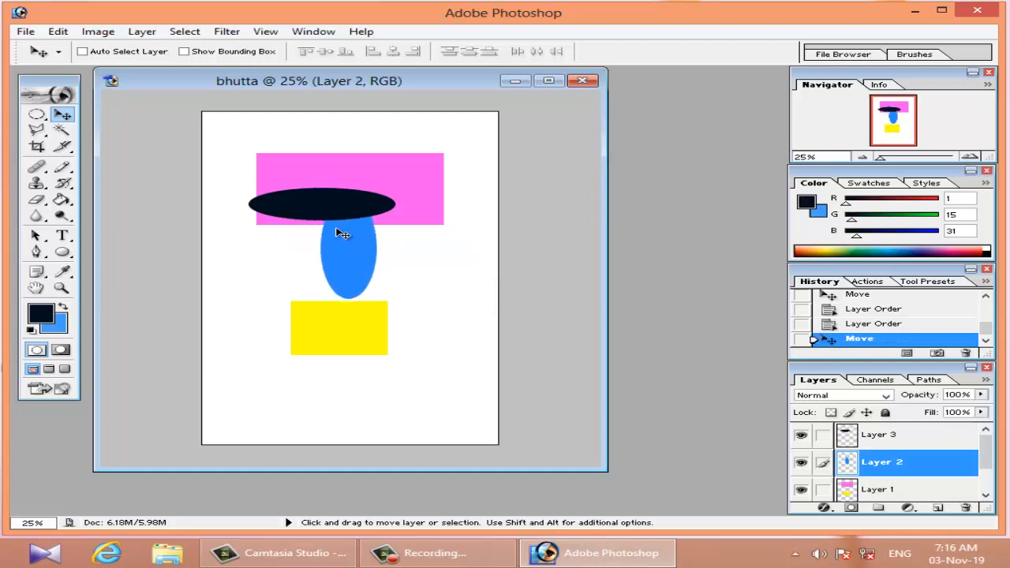
right_click(325, 212)
click(335, 218)
drag(331, 218, 346, 256)
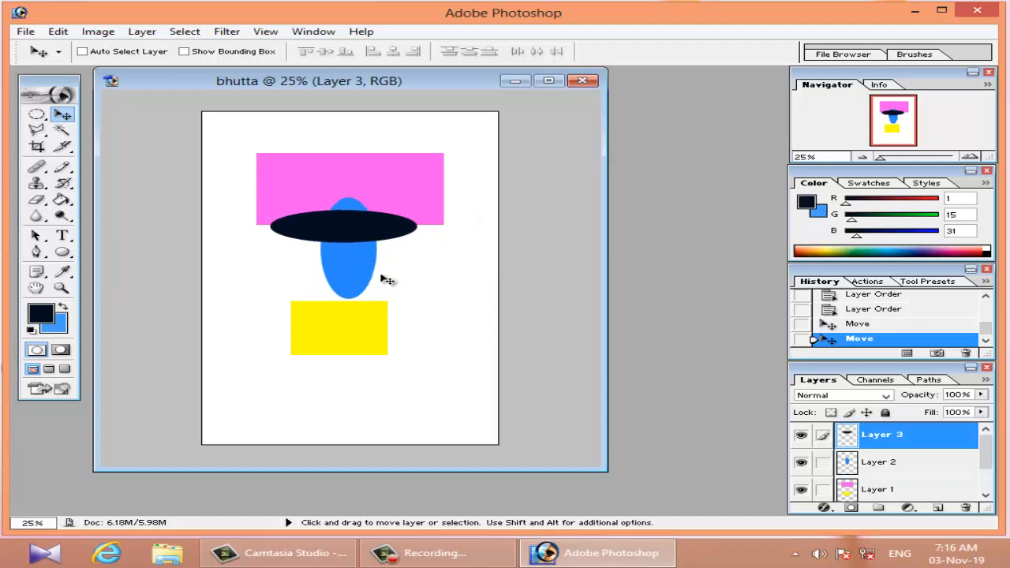